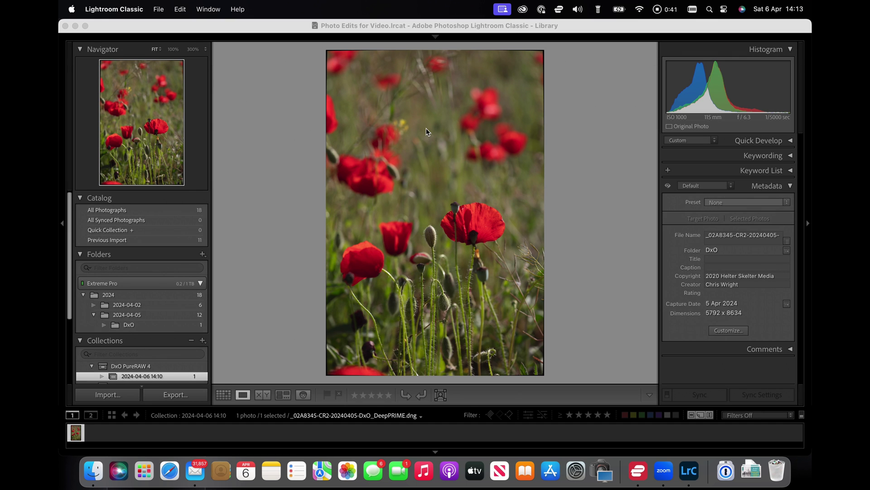
# - Crop the poppy photo, test exposure up to about +1.10, then return it near 0
pyautogui.click(576, 52)
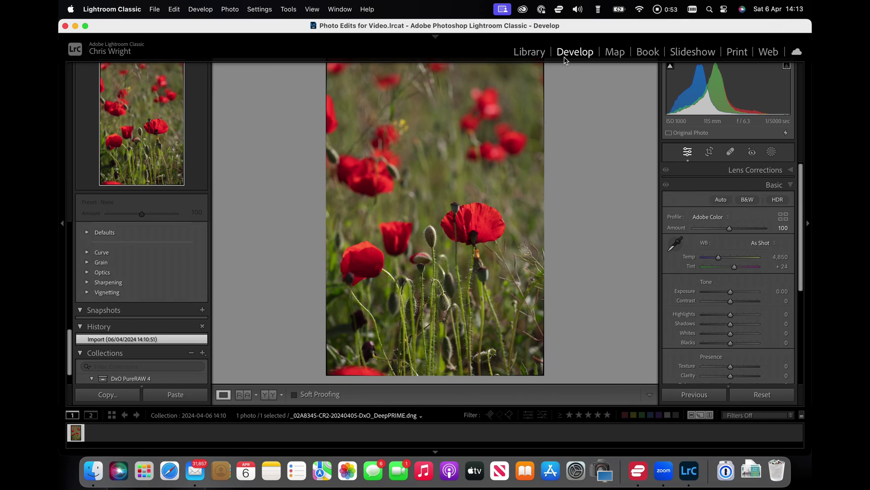
pyautogui.press('r')
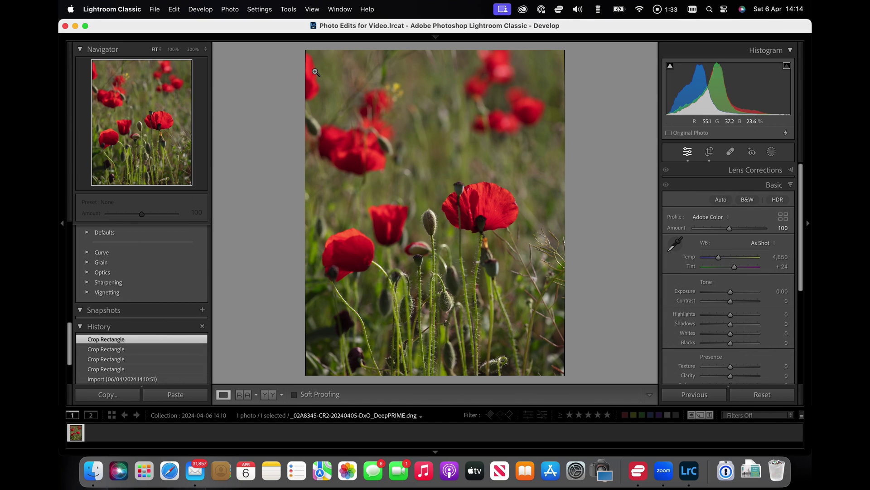
pyautogui.moveTo(730, 292); pyautogui.dragTo(733, 295)
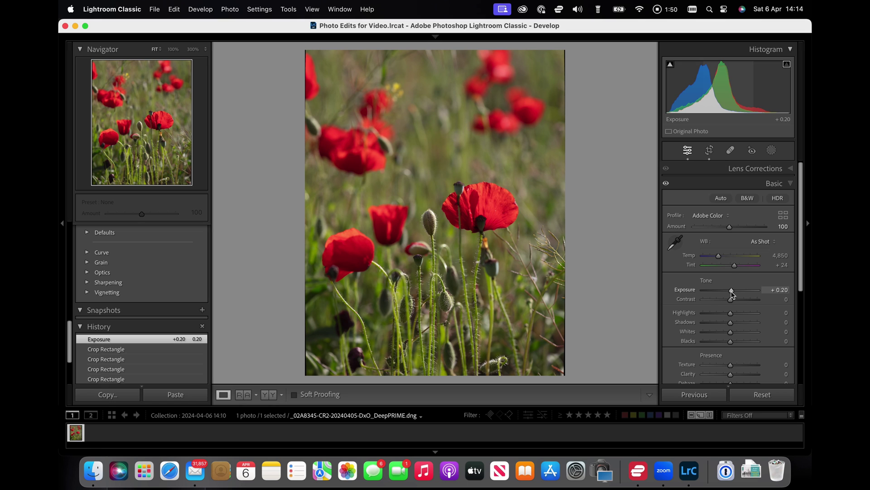
pyautogui.moveTo(732, 295); pyautogui.dragTo(736, 296)
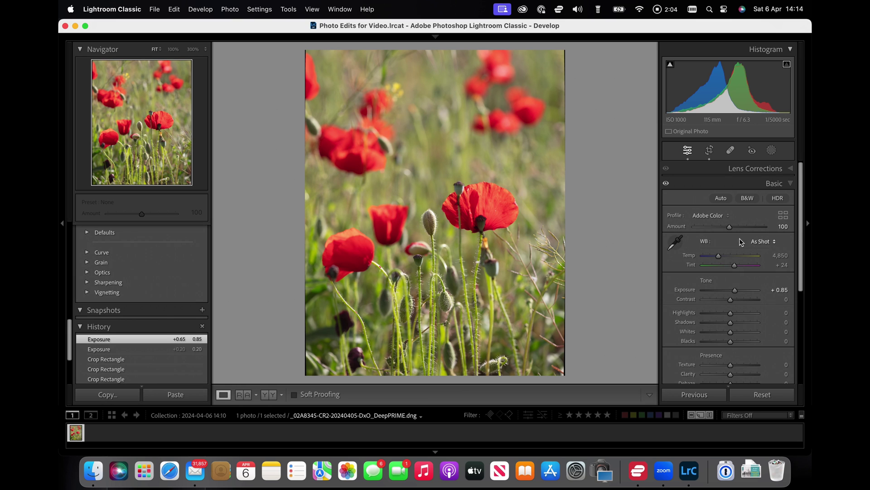
pyautogui.moveTo(735, 292); pyautogui.dragTo(731, 292)
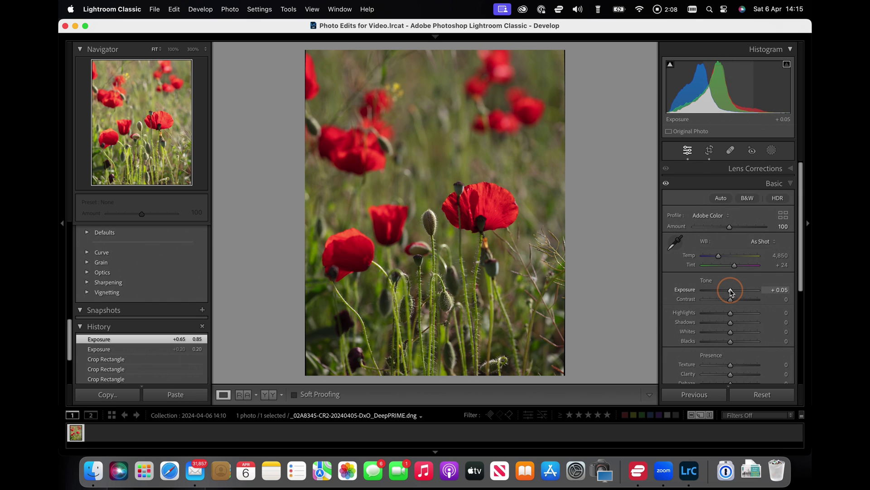
# - Send a copy of the poppy photo with Lightroom adjustments to Nik 6 Viveza
pyautogui.rightClick(506, 126)
pyautogui.moveTo(554, 219)
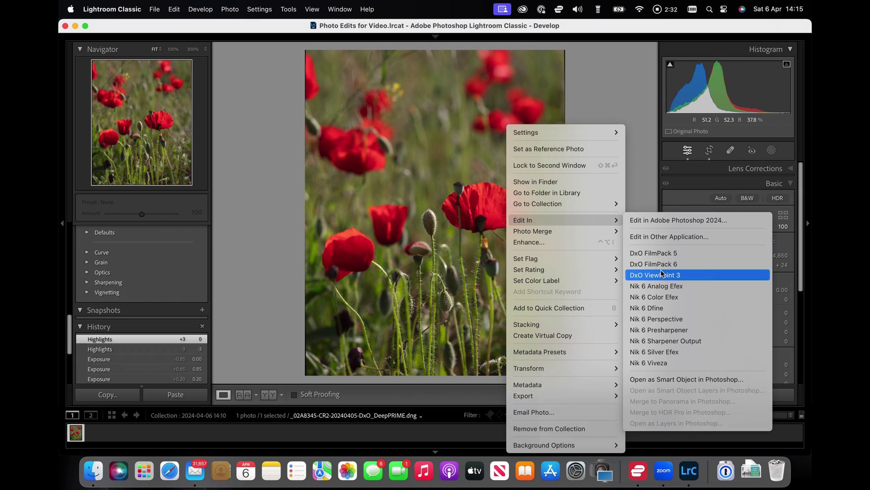
pyautogui.click(665, 365)
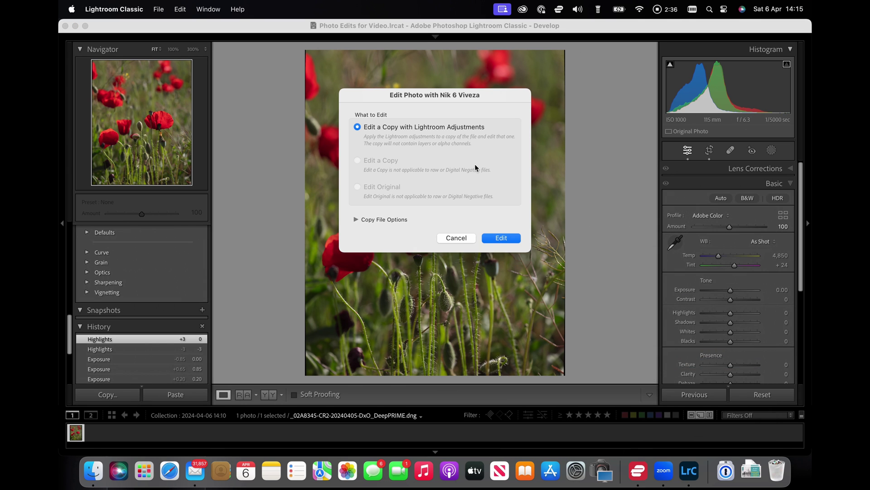
pyautogui.click(502, 238)
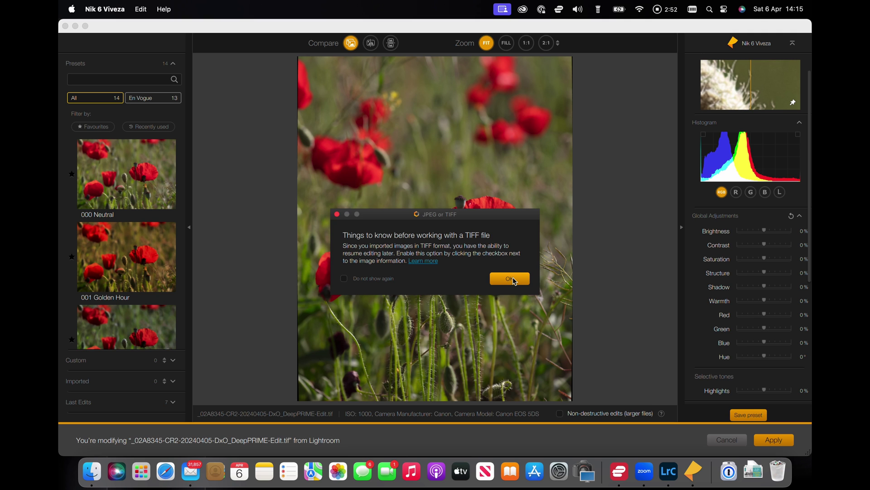
# - Dismiss the TIFF notice and apply the 011 Adjust Foreground preset, replacing current settings
pyautogui.click(513, 277)
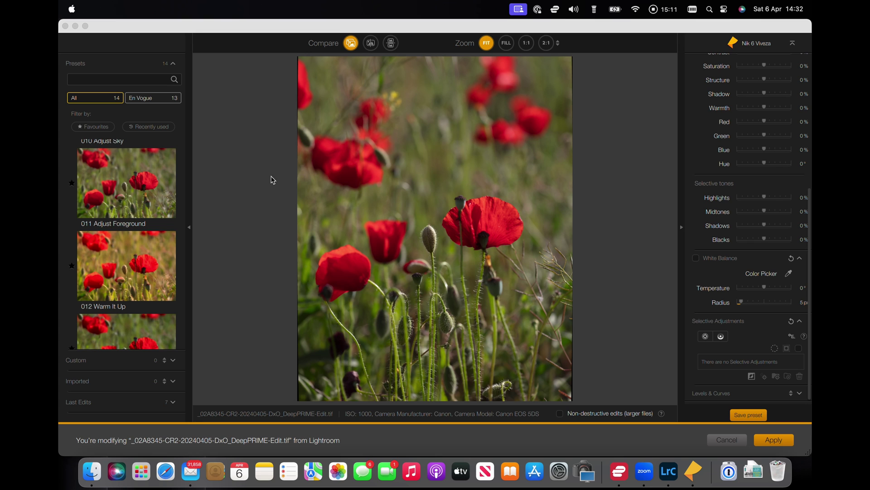
pyautogui.click(127, 180)
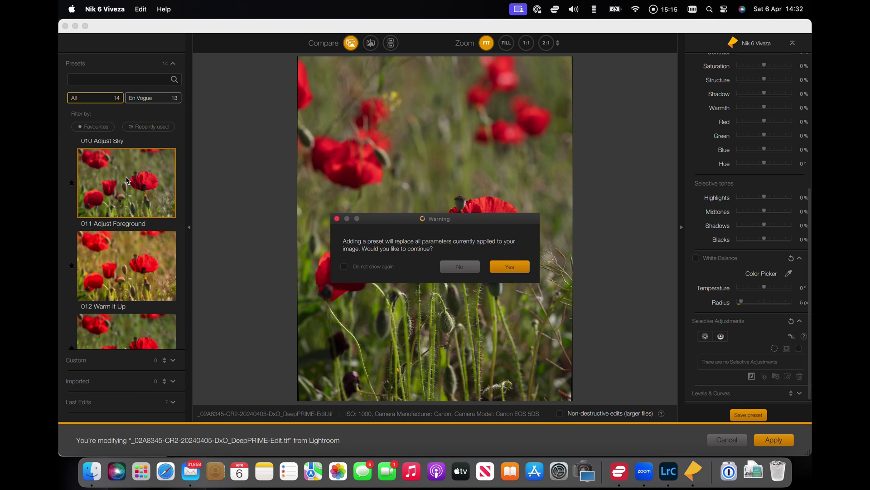
pyautogui.click(520, 267)
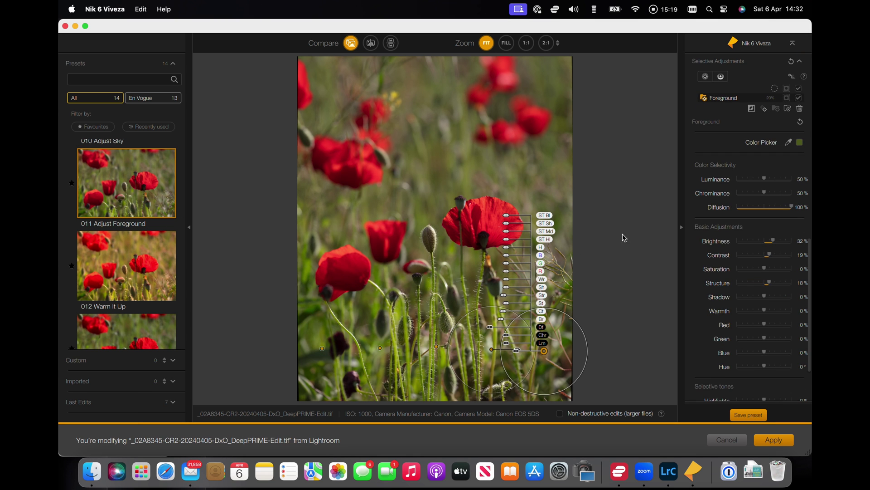
# - Review the preset's Brightness 32%, Contrast 19%, Structure 18% settings, then deselect the control point
pyautogui.scroll(10, 699, 159)
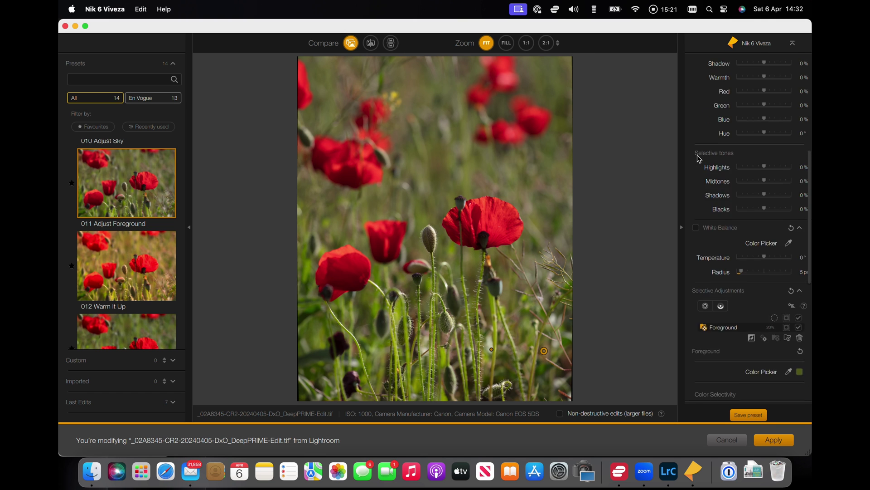
pyautogui.scroll(-5, 699, 159)
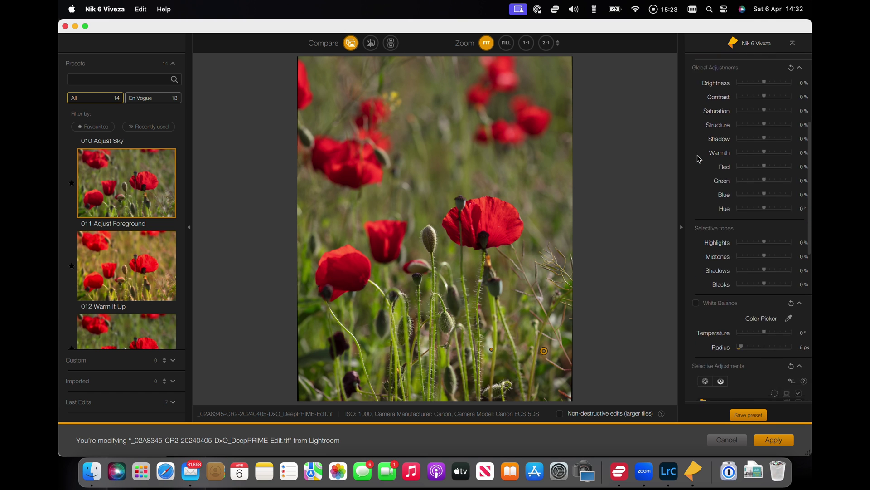
pyautogui.scroll(-3, 699, 158)
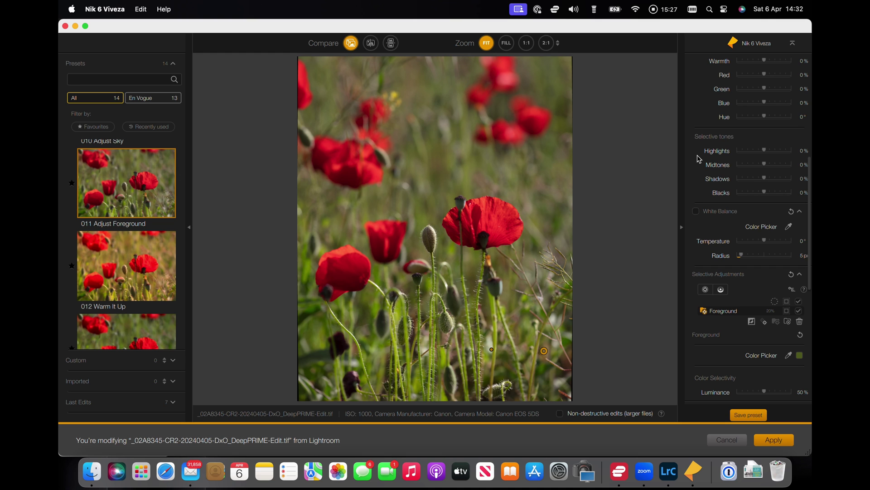
pyautogui.scroll(-10, 698, 155)
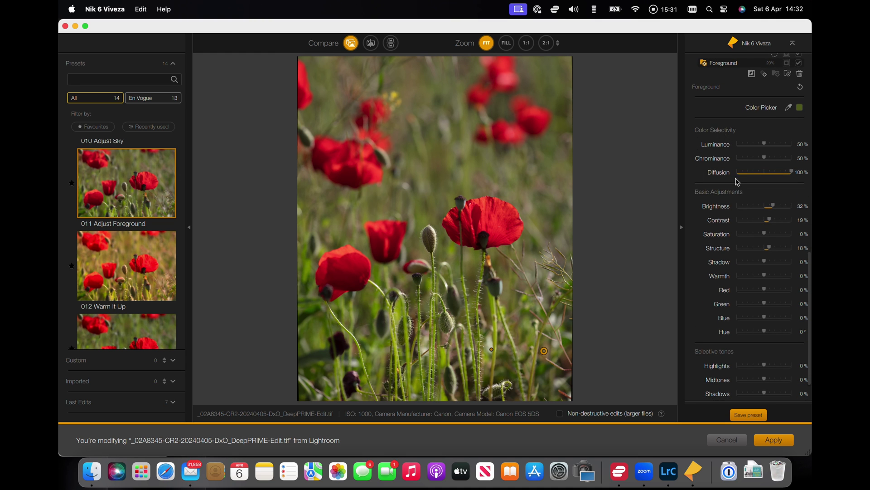
pyautogui.scroll(-2, 722, 204)
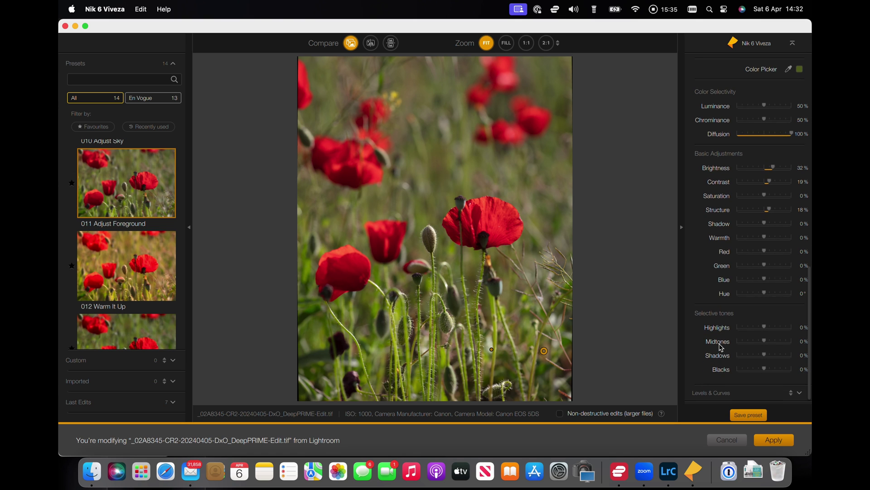
pyautogui.moveTo(591, 322)
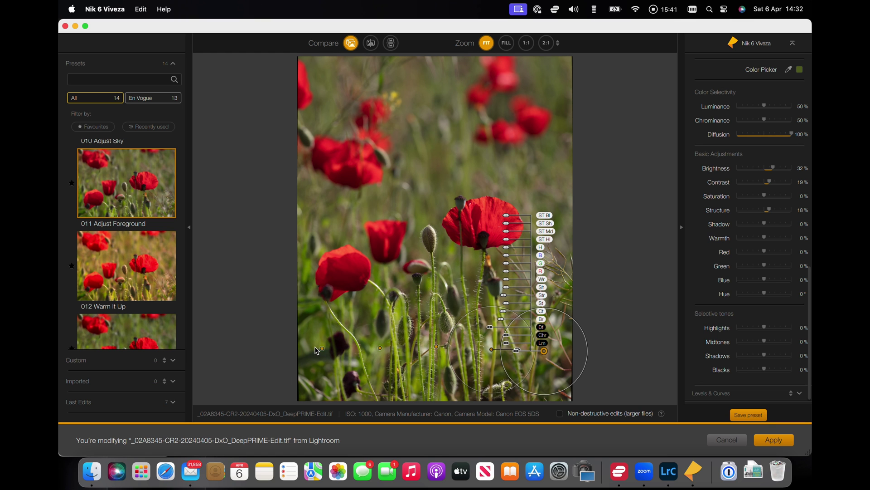
pyautogui.scroll(5, 723, 137)
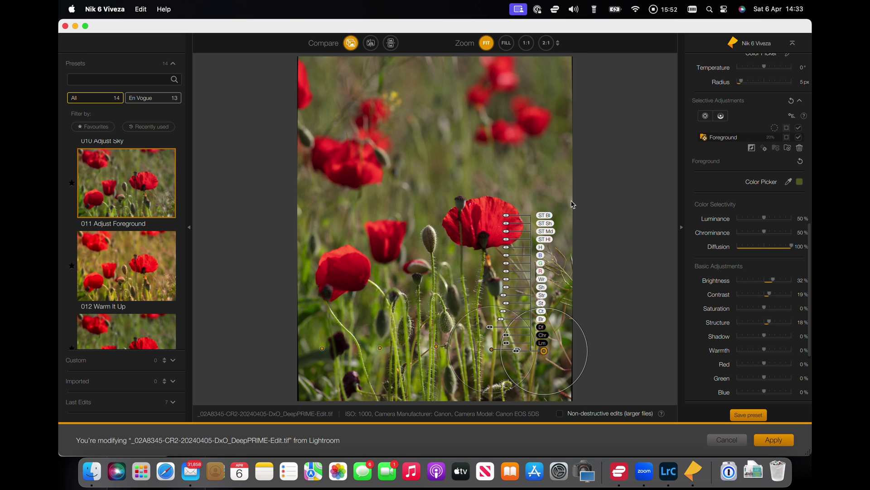
pyautogui.scroll(-4, 731, 290)
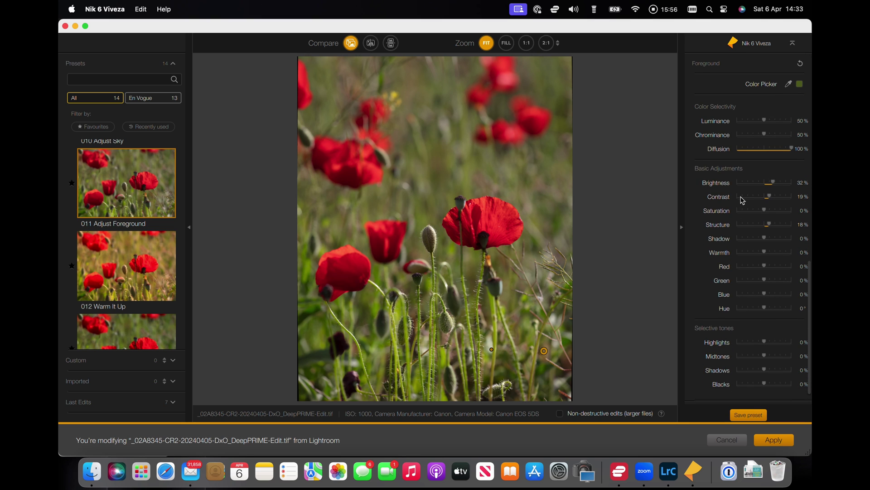
pyautogui.scroll(3, 741, 202)
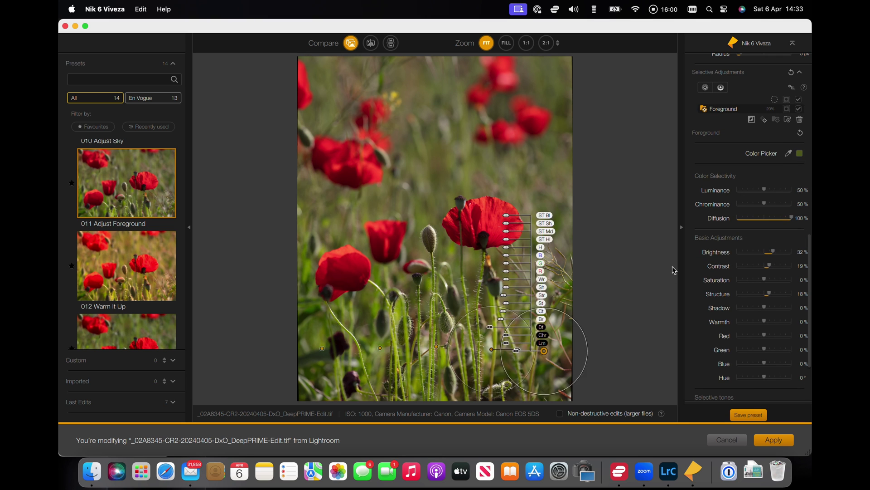
pyautogui.click(614, 293)
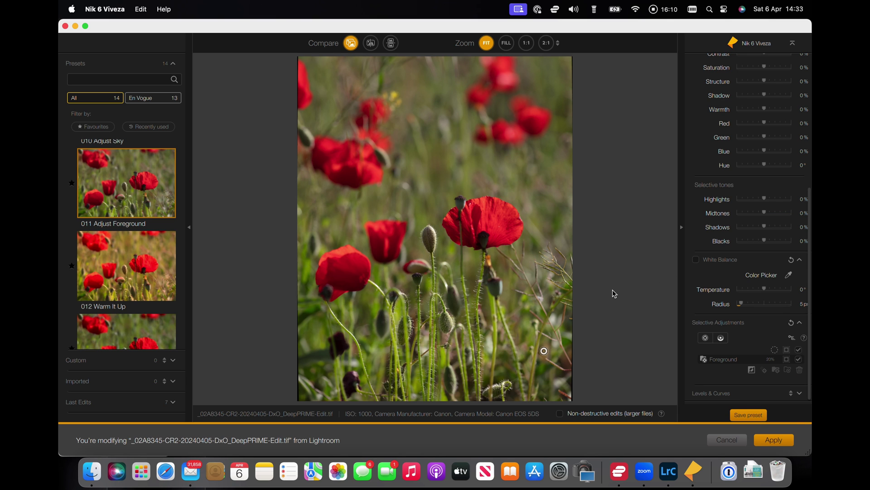
# - Move the five foreground control points up onto the poppies and bud
pyautogui.click(544, 351)
pyautogui.moveTo(545, 351); pyautogui.dragTo(538, 300)
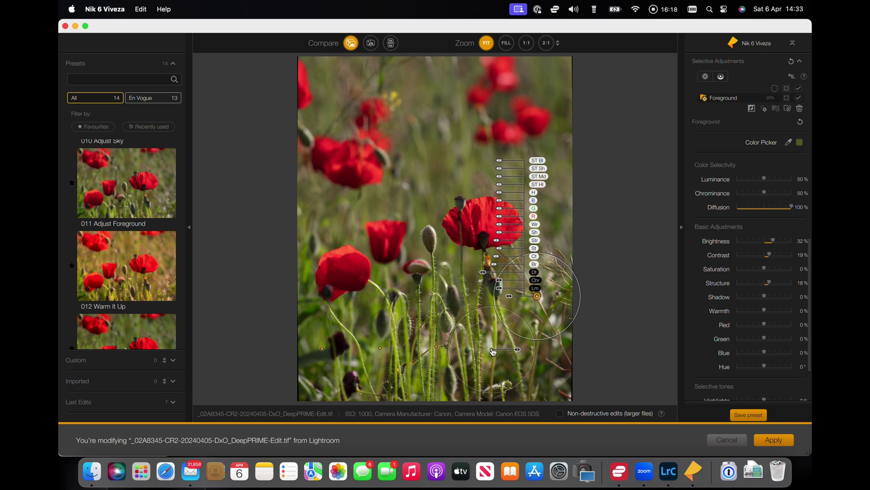
pyautogui.moveTo(493, 352); pyautogui.dragTo(485, 233)
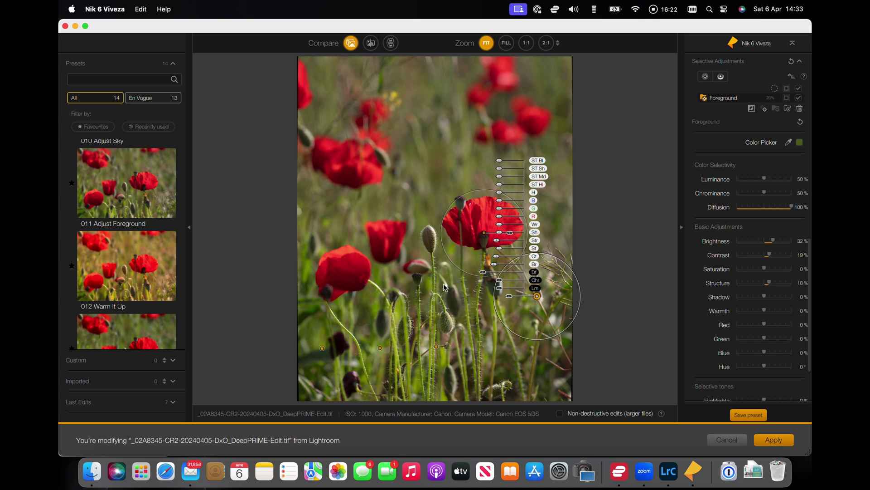
pyautogui.moveTo(438, 350); pyautogui.dragTo(431, 258)
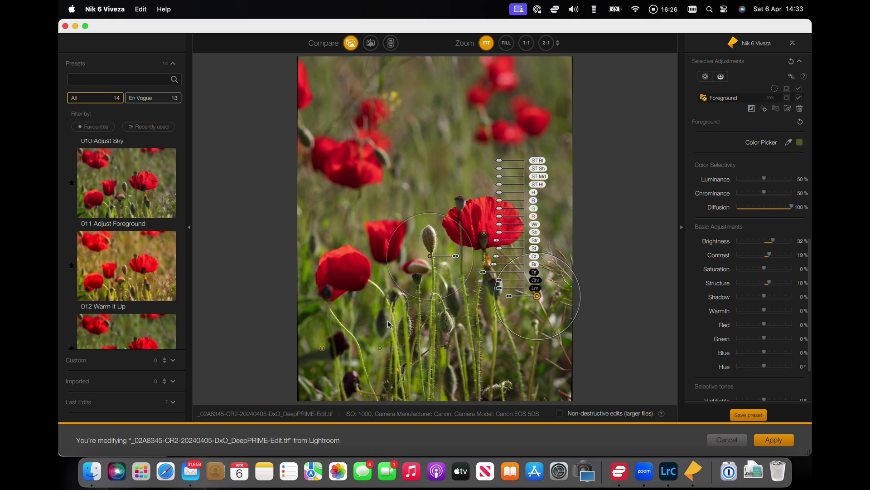
pyautogui.moveTo(381, 347); pyautogui.dragTo(380, 272)
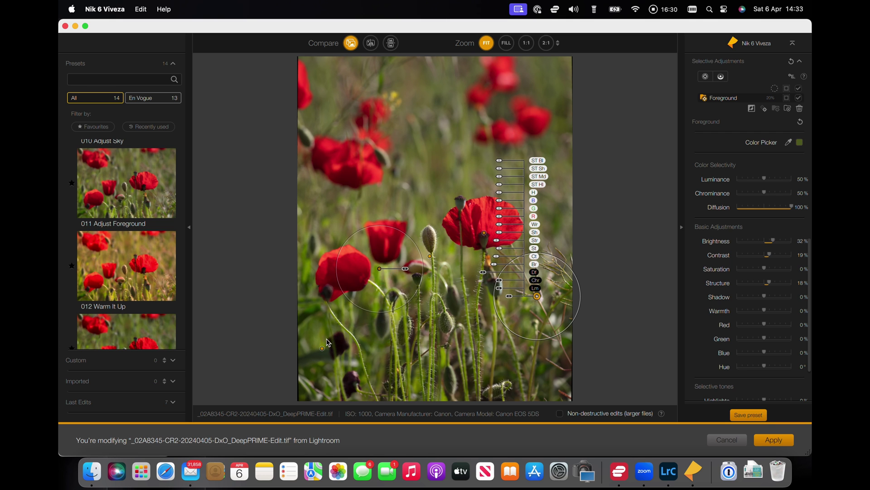
pyautogui.moveTo(322, 348); pyautogui.dragTo(323, 281)
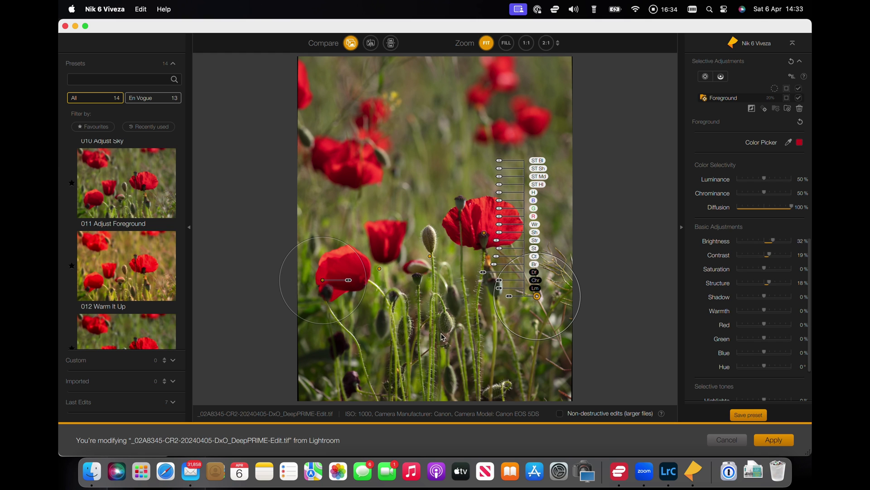
# - Reposition the Foreground control point higher, just right of the large central poppy
pyautogui.click(646, 324)
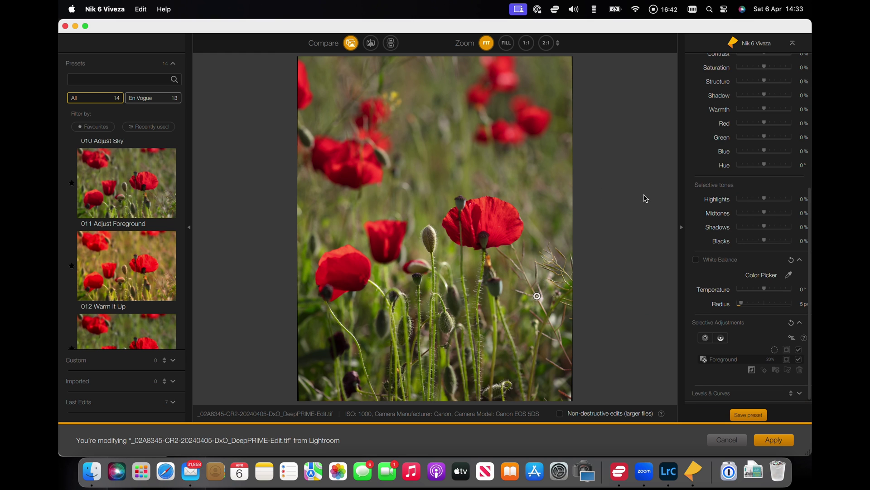
pyautogui.moveTo(538, 297)
pyautogui.click(538, 296)
pyautogui.moveTo(538, 297); pyautogui.dragTo(541, 261)
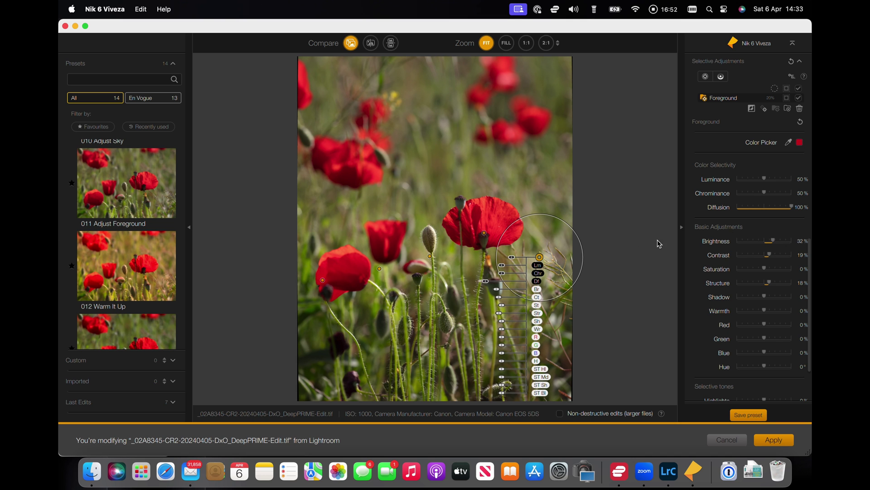
# - Test darkening the whole photo with the global Brightness slider
pyautogui.scroll(10, 774, 229)
pyautogui.scroll(5, 773, 229)
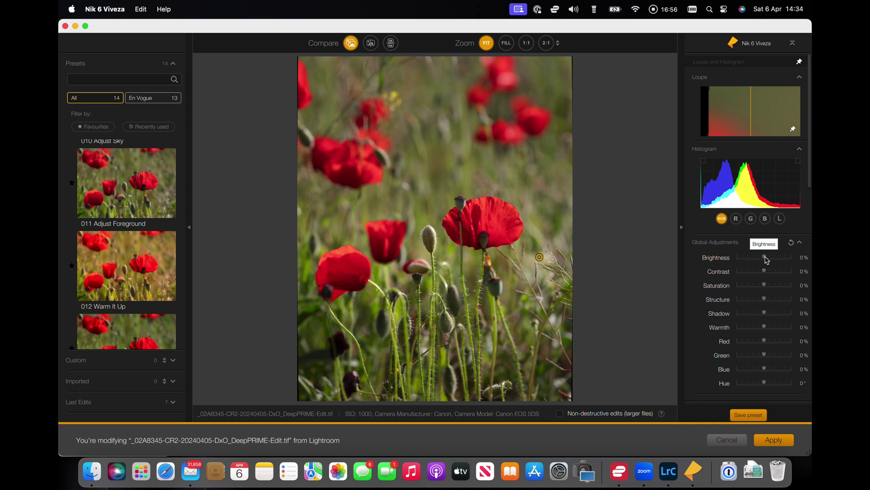
pyautogui.moveTo(766, 261); pyautogui.dragTo(765, 288)
# - Try lowering and raising global Red, then reset it to 0%
pyautogui.scroll(-4, 759, 335)
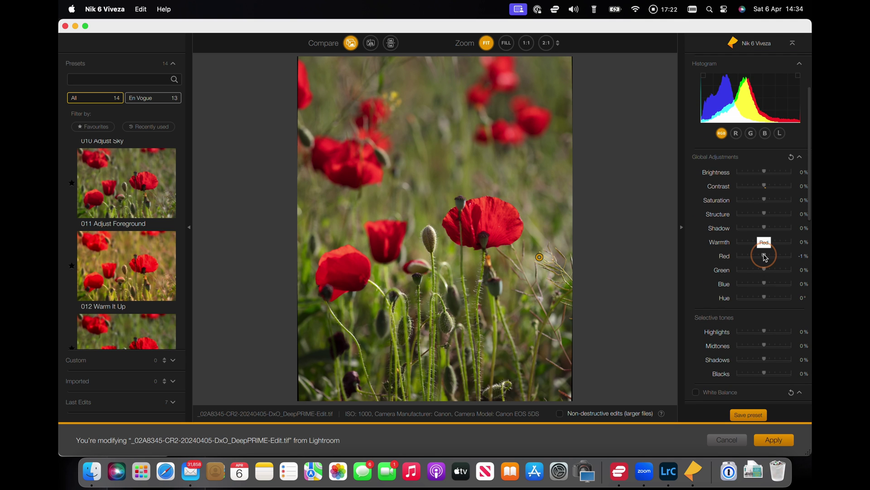
pyautogui.moveTo(766, 257)
pyautogui.mouseDown()
pyautogui.moveTo(752, 262)
pyautogui.moveTo(761, 263)
pyautogui.mouseUp()
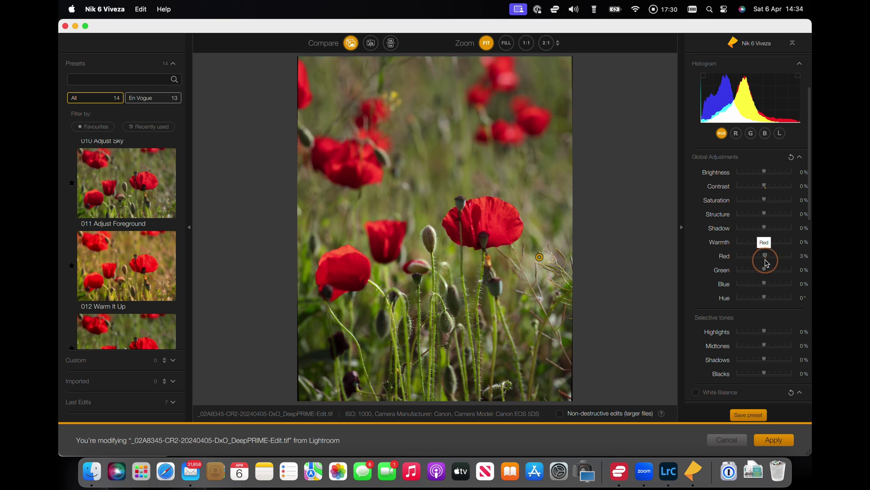
pyautogui.moveTo(762, 263); pyautogui.dragTo(767, 263)
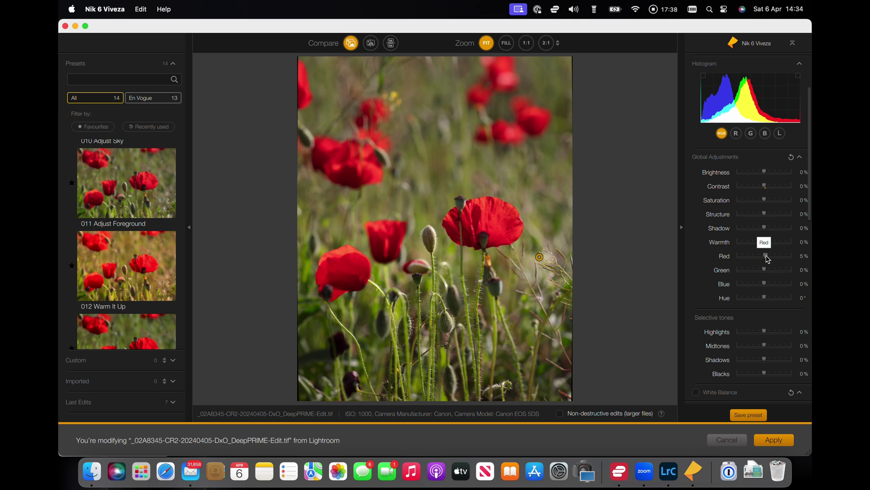
pyautogui.moveTo(767, 256)
pyautogui.mouseDown()
pyautogui.moveTo(745, 256)
pyautogui.moveTo(765, 256)
pyautogui.mouseUp()
pyautogui.doubleClick(765, 256)
# - Test the global Green balance and apply only a tiny global Hue shift
pyautogui.moveTo(765, 271)
pyautogui.mouseDown()
pyautogui.moveTo(742, 268)
pyautogui.moveTo(781, 270)
pyautogui.moveTo(749, 273)
pyautogui.moveTo(775, 272)
pyautogui.moveTo(763, 272)
pyautogui.mouseUp()
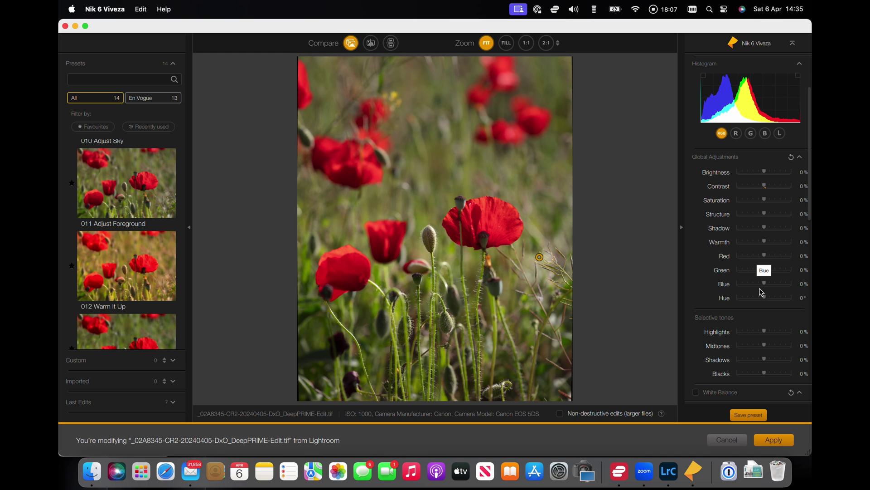
pyautogui.scroll(3, 761, 293)
pyautogui.scroll(-5, 761, 292)
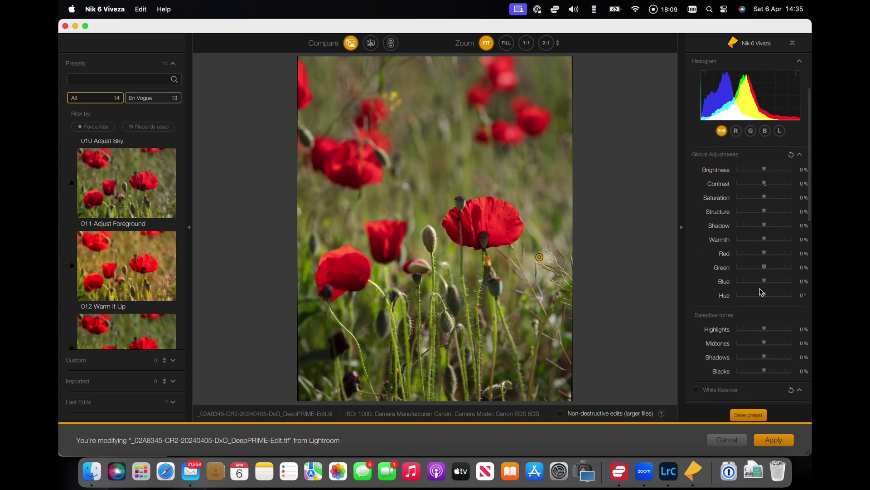
pyautogui.scroll(-1, 762, 293)
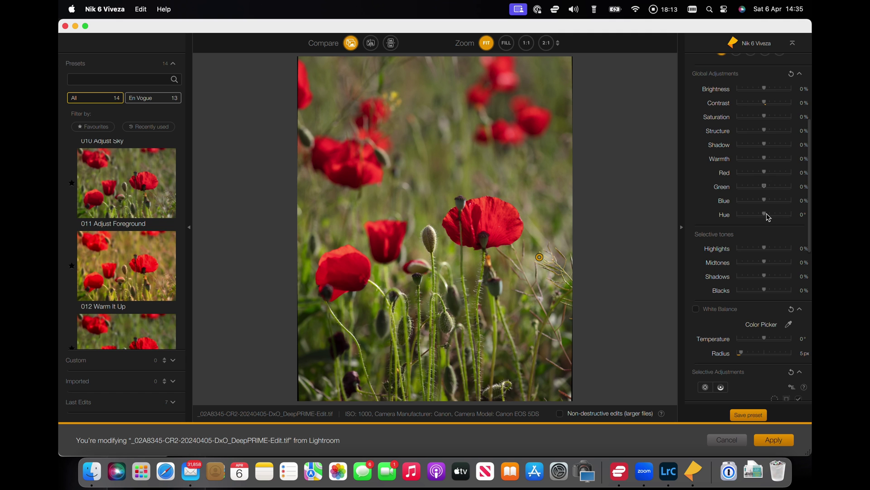
pyautogui.moveTo(766, 217)
pyautogui.mouseDown()
pyautogui.moveTo(773, 217)
pyautogui.moveTo(765, 217)
pyautogui.mouseUp()
# - Set global Selective tones to Highlights -53%, Midtones 26% and Shadows -21%
pyautogui.scroll(-5, 746, 173)
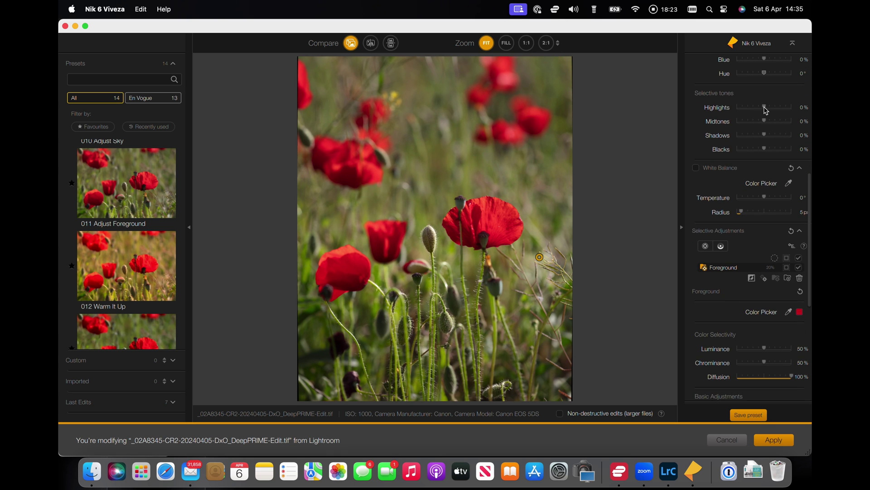
pyautogui.moveTo(766, 111); pyautogui.dragTo(761, 141)
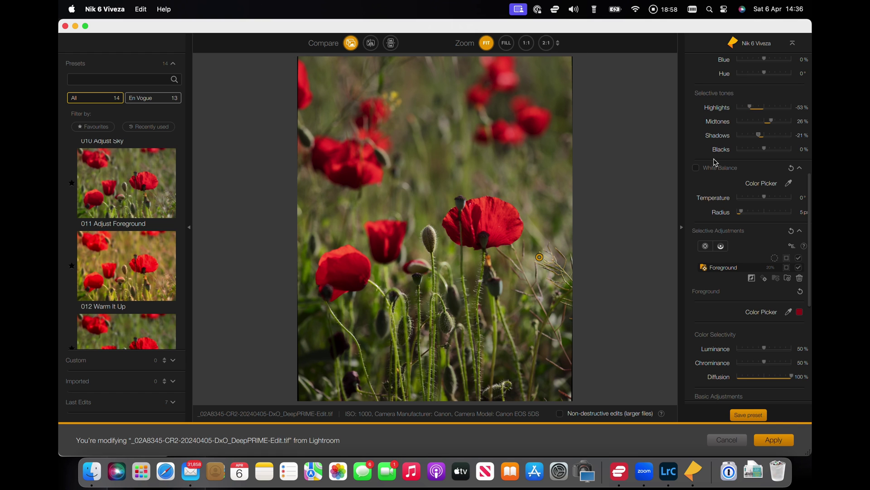
pyautogui.scroll(-5, 730, 186)
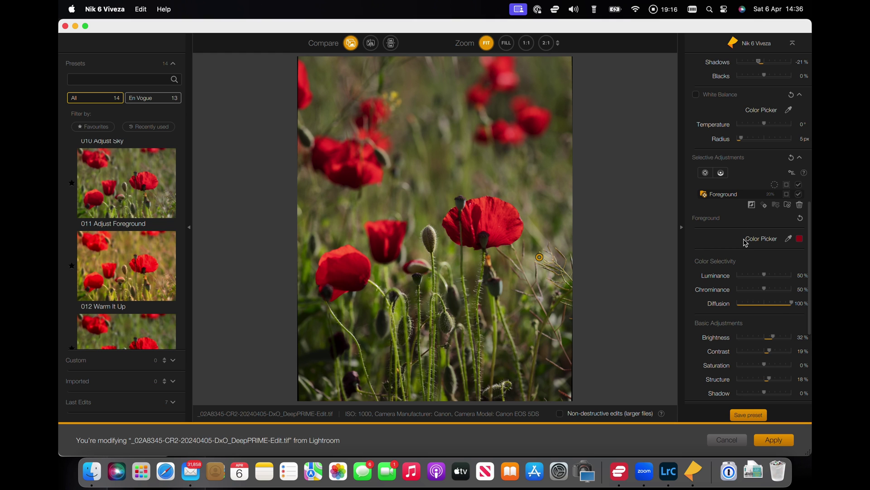
pyautogui.scroll(-5, 746, 238)
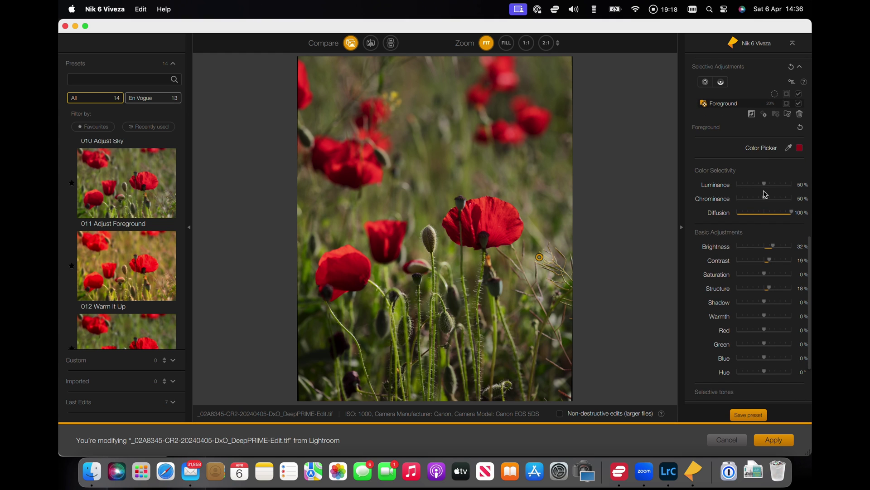
# - Give the Foreground point Luminance 49%, Chrominance 5%, Contrast 10%, Saturation 13%, testing Diffusion
pyautogui.moveTo(765, 184)
pyautogui.mouseDown()
pyautogui.moveTo(749, 190)
pyautogui.moveTo(773, 190)
pyautogui.moveTo(743, 196)
pyautogui.moveTo(777, 198)
pyautogui.moveTo(732, 201)
pyautogui.moveTo(748, 186)
pyautogui.moveTo(801, 193)
pyautogui.moveTo(725, 190)
pyautogui.moveTo(765, 198)
pyautogui.mouseUp()
pyautogui.moveTo(766, 203); pyautogui.dragTo(743, 214)
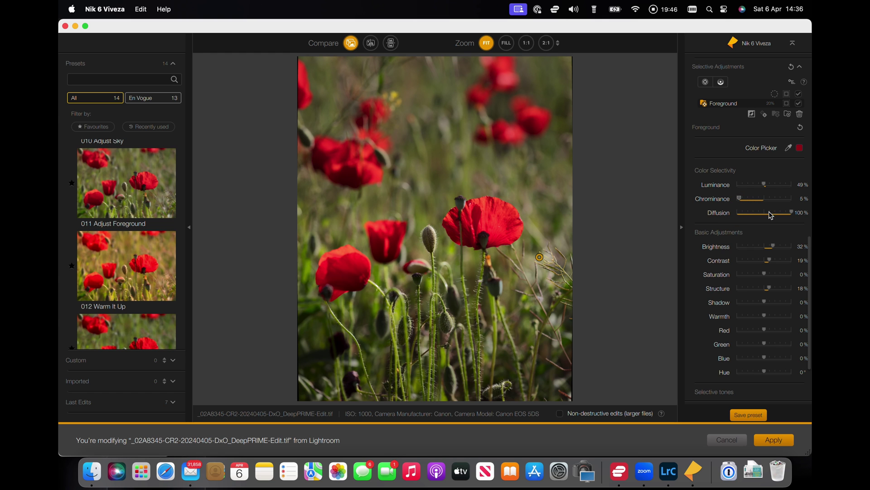
pyautogui.moveTo(791, 213); pyautogui.dragTo(812, 219)
pyautogui.moveTo(793, 215)
pyautogui.mouseDown()
pyautogui.moveTo(733, 217)
pyautogui.moveTo(805, 209)
pyautogui.mouseUp()
pyautogui.moveTo(771, 262)
pyautogui.mouseDown()
pyautogui.moveTo(757, 264)
pyautogui.moveTo(778, 265)
pyautogui.moveTo(759, 277)
pyautogui.moveTo(769, 277)
pyautogui.mouseUp()
# - Set the Foreground point's Red to -20%, lift its highlights and midtones, and lower selectivity
pyautogui.scroll(-3, 741, 271)
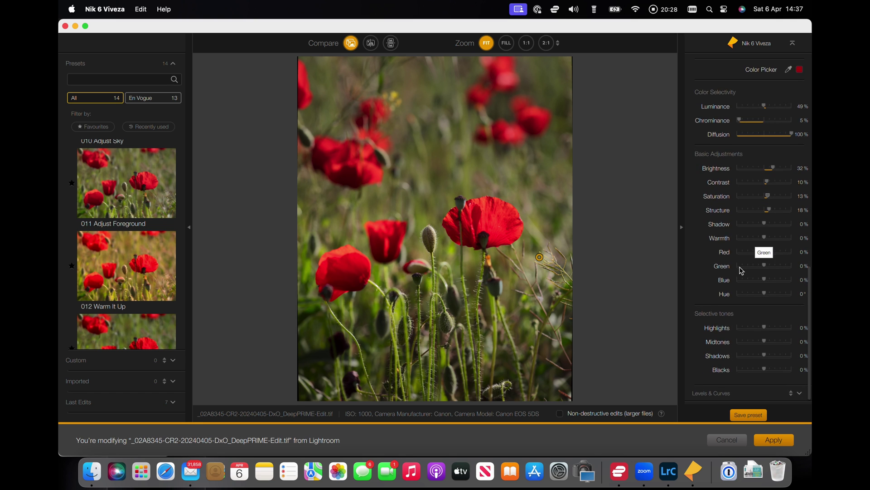
pyautogui.scroll(2, 742, 271)
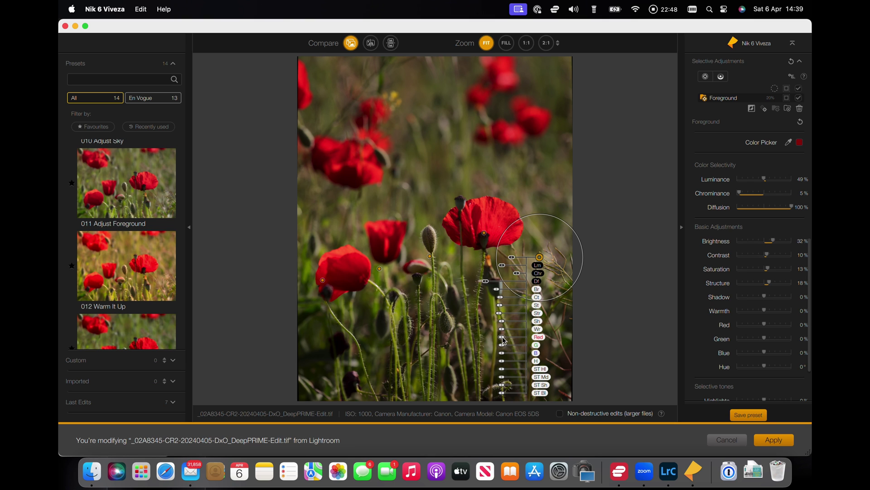
pyautogui.moveTo(503, 340)
pyautogui.mouseDown()
pyautogui.moveTo(491, 344)
pyautogui.moveTo(505, 340)
pyautogui.mouseUp()
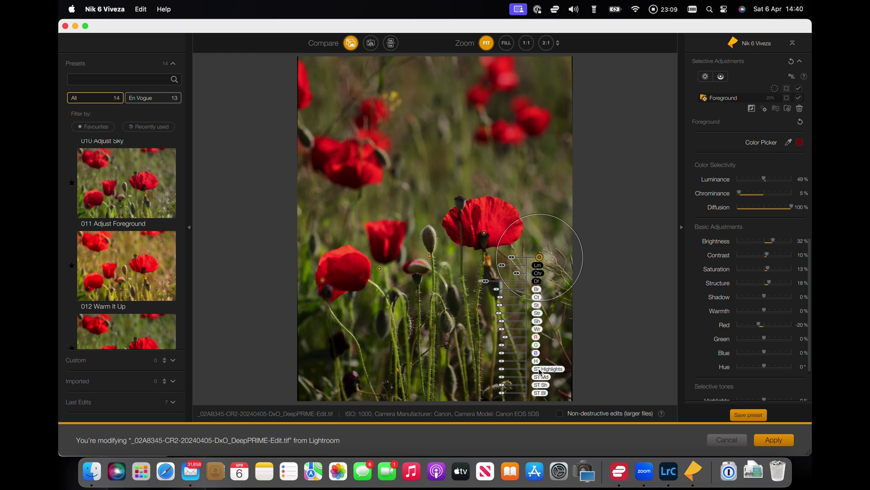
pyautogui.moveTo(505, 372); pyautogui.dragTo(512, 374)
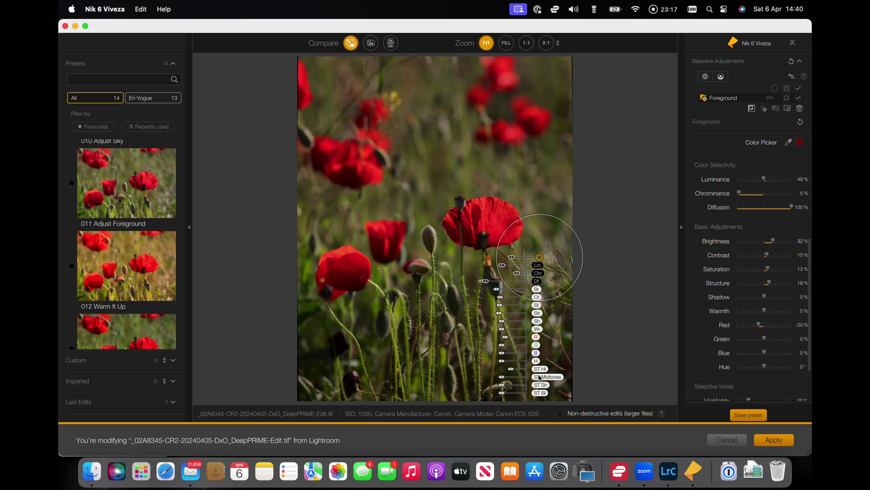
pyautogui.moveTo(502, 379); pyautogui.dragTo(509, 380)
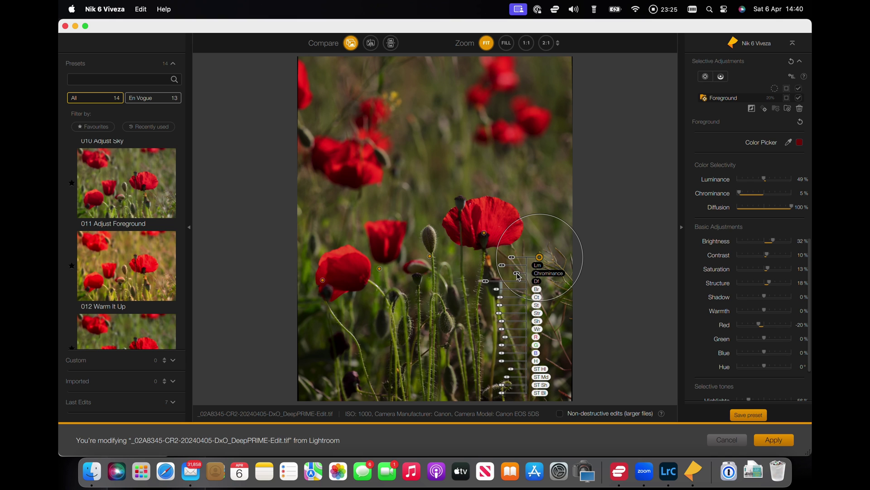
pyautogui.moveTo(519, 276)
pyautogui.mouseDown()
pyautogui.moveTo(532, 279)
pyautogui.moveTo(499, 267)
pyautogui.moveTo(515, 268)
pyautogui.mouseUp()
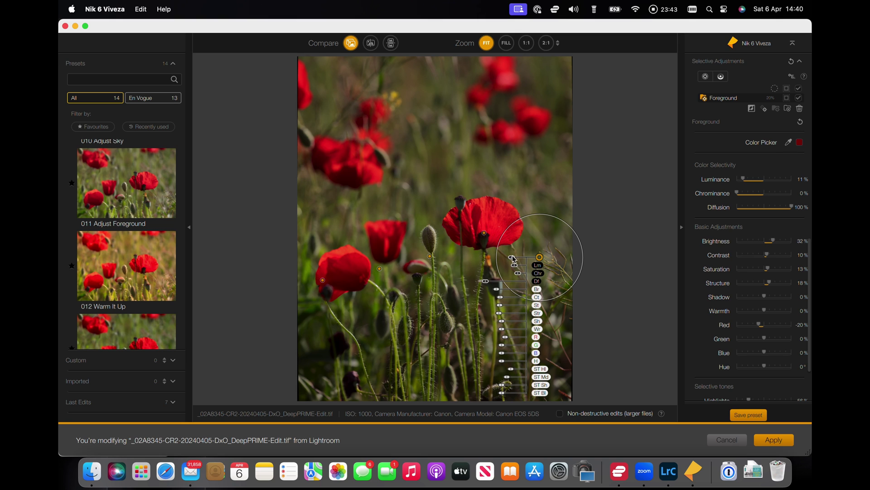
pyautogui.moveTo(515, 268)
pyautogui.mouseDown()
pyautogui.moveTo(532, 266)
pyautogui.moveTo(506, 269)
pyautogui.moveTo(526, 268)
pyautogui.mouseUp()
pyautogui.click(634, 329)
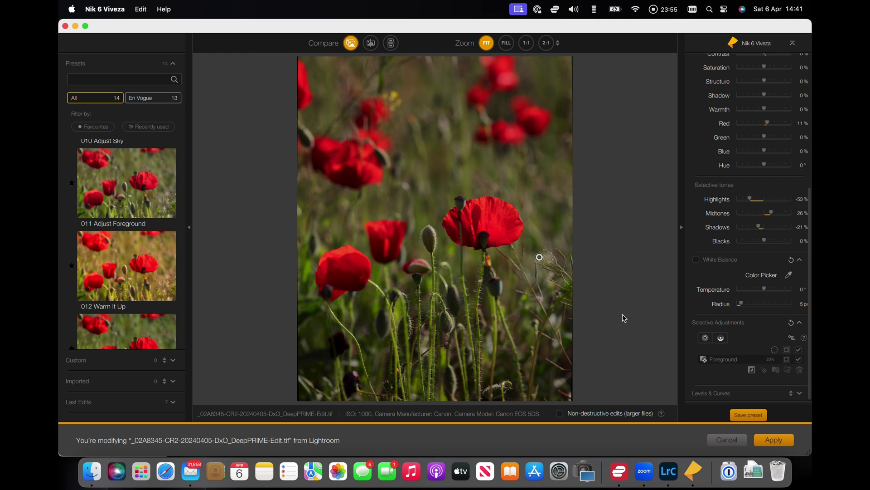
pyautogui.click(351, 43)
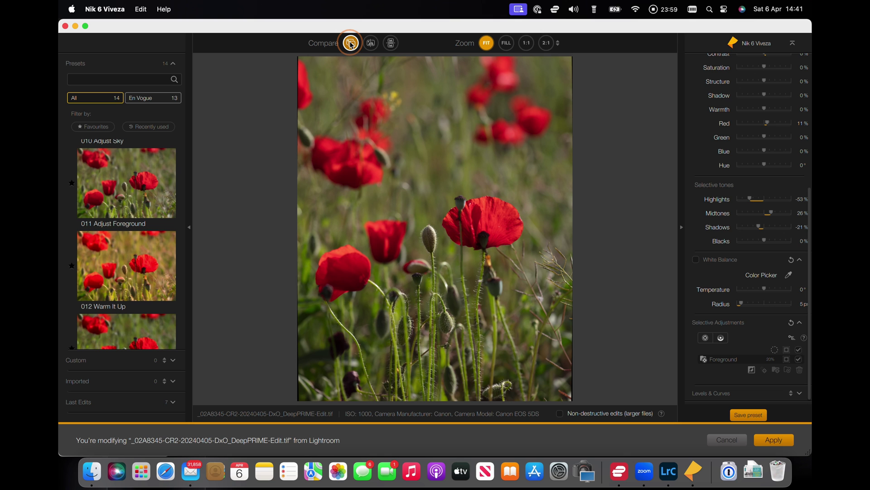
pyautogui.click(351, 43)
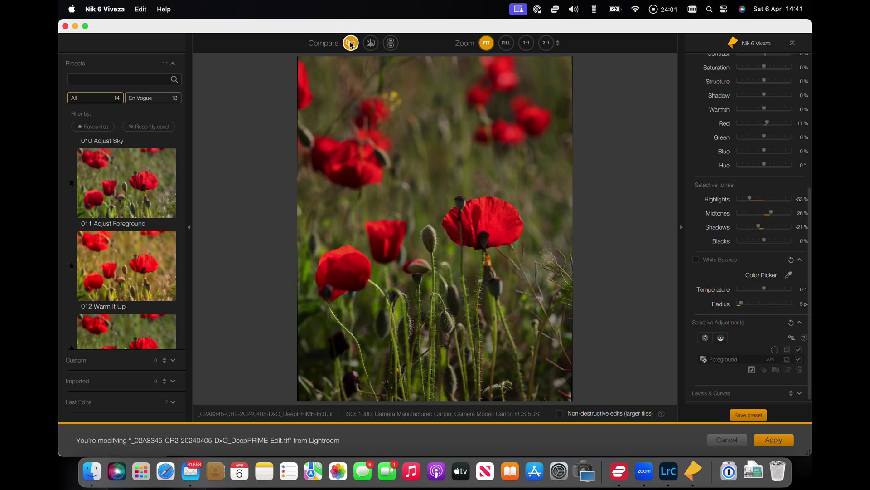
pyautogui.click(351, 44)
pyautogui.click(351, 44)
pyautogui.click(351, 44)
pyautogui.click(351, 43)
pyautogui.click(350, 44)
pyautogui.click(351, 43)
pyautogui.click(351, 44)
pyautogui.click(351, 44)
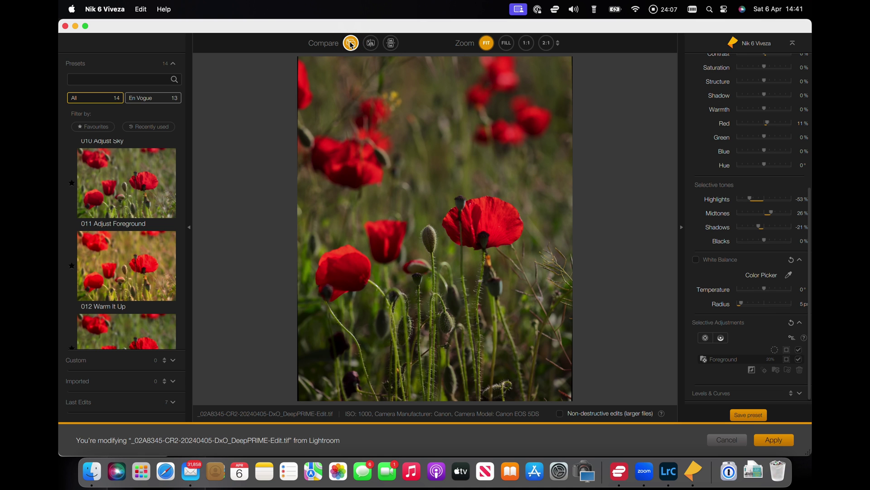
# - Add a control point on the poppy bud, shrink it to 6%, and raise its Brightness
pyautogui.click(705, 339)
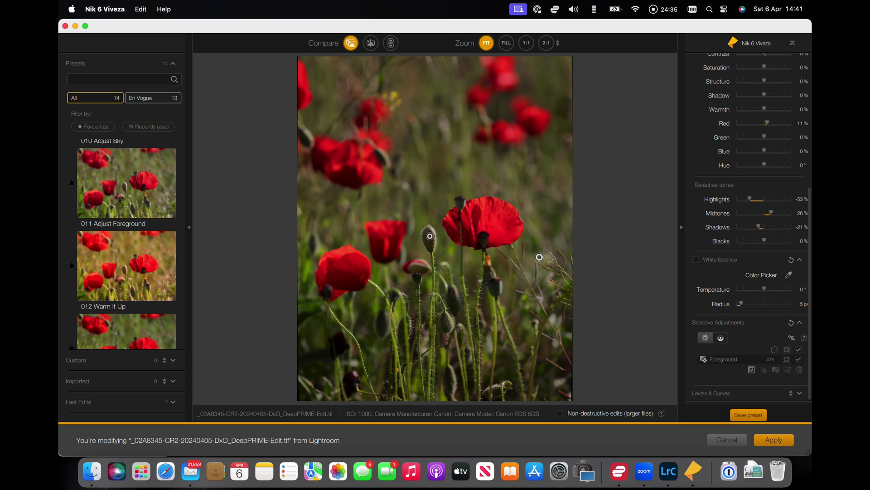
pyautogui.click(429, 238)
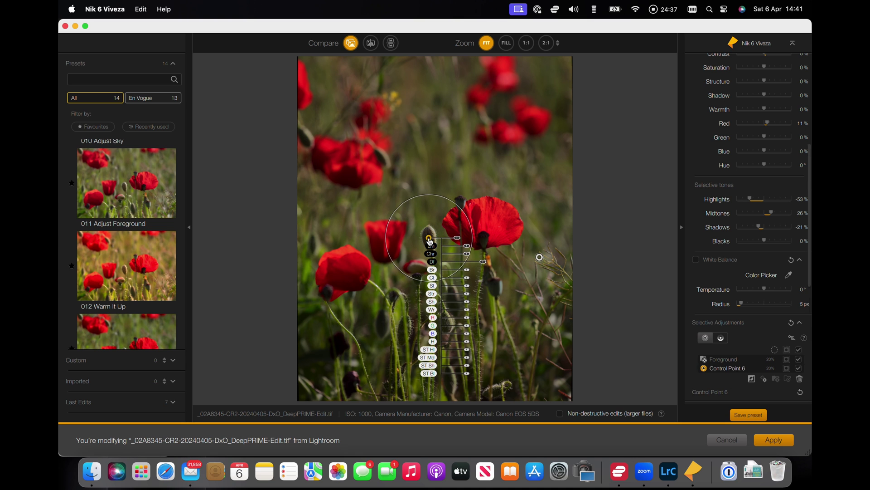
pyautogui.moveTo(455, 203); pyautogui.dragTo(437, 227)
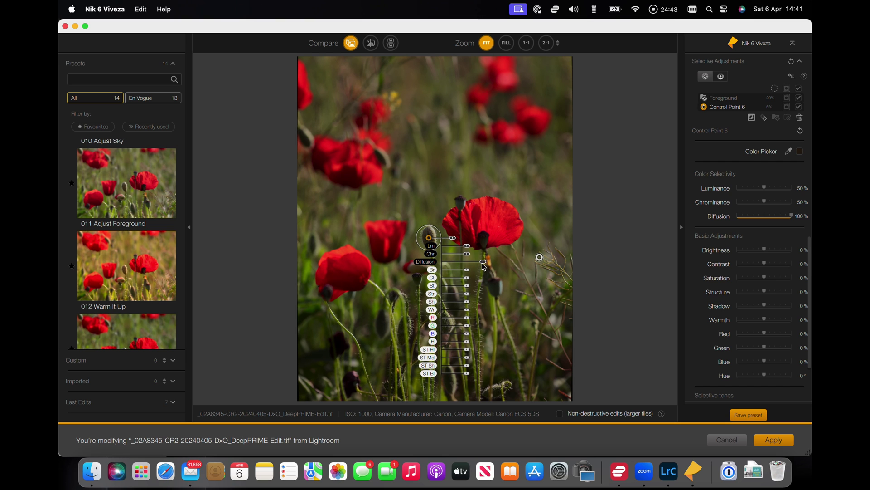
pyautogui.moveTo(484, 264); pyautogui.dragTo(496, 264)
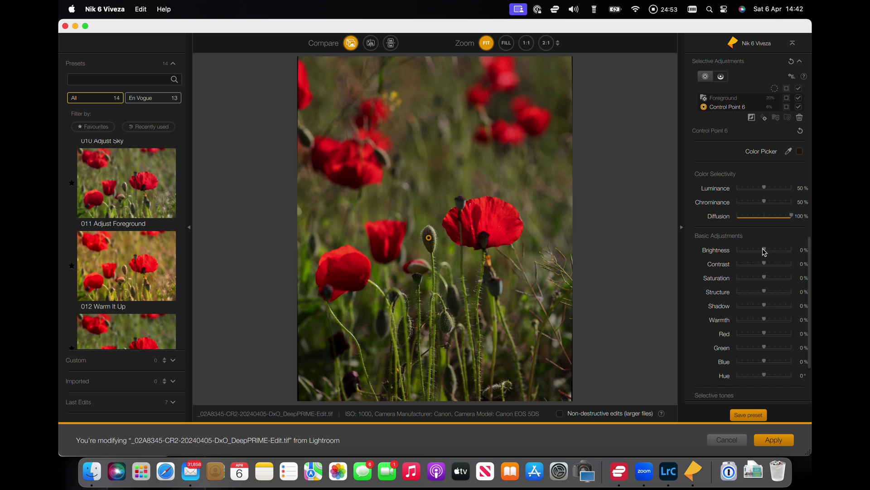
pyautogui.moveTo(765, 252); pyautogui.dragTo(783, 256)
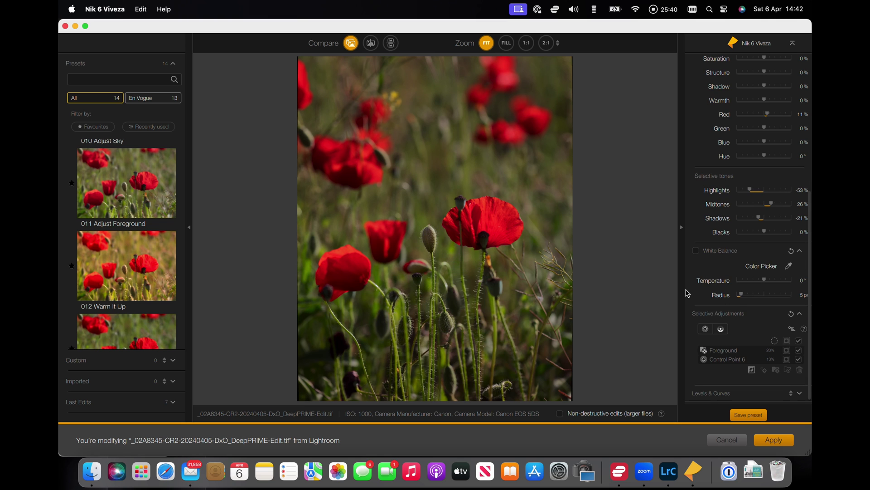
# - Flip between the edited and original photo with Compare, ending on the edit
pyautogui.click(351, 44)
pyautogui.click(351, 44)
pyautogui.click(351, 44)
pyautogui.doubleClick(351, 44)
pyautogui.click(351, 44)
pyautogui.click(351, 44)
pyautogui.click(350, 44)
# - Add Control Point 7 on the lower-left poppy: Red -6%, Saturation 6%, Structure -44%, Highlights -6%
pyautogui.click(706, 330)
pyautogui.moveTo(432, 342); pyautogui.dragTo(344, 271)
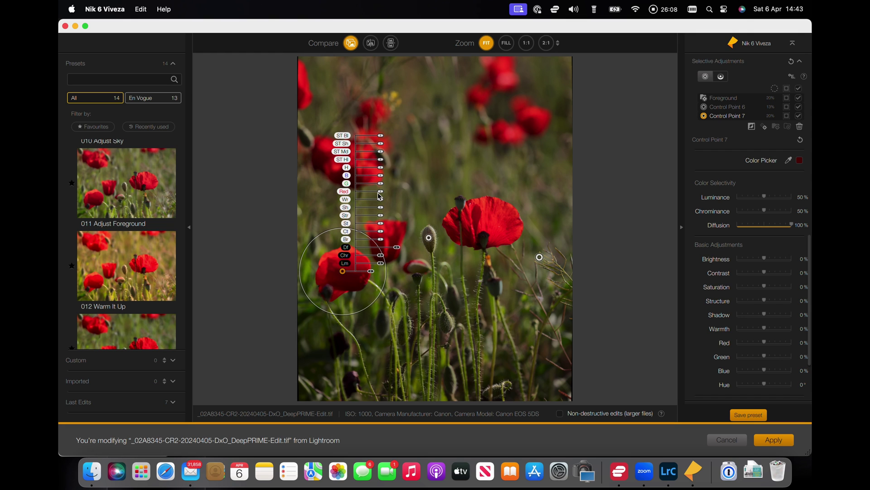
pyautogui.moveTo(381, 195)
pyautogui.mouseDown()
pyautogui.moveTo(364, 195)
pyautogui.moveTo(380, 194)
pyautogui.mouseUp()
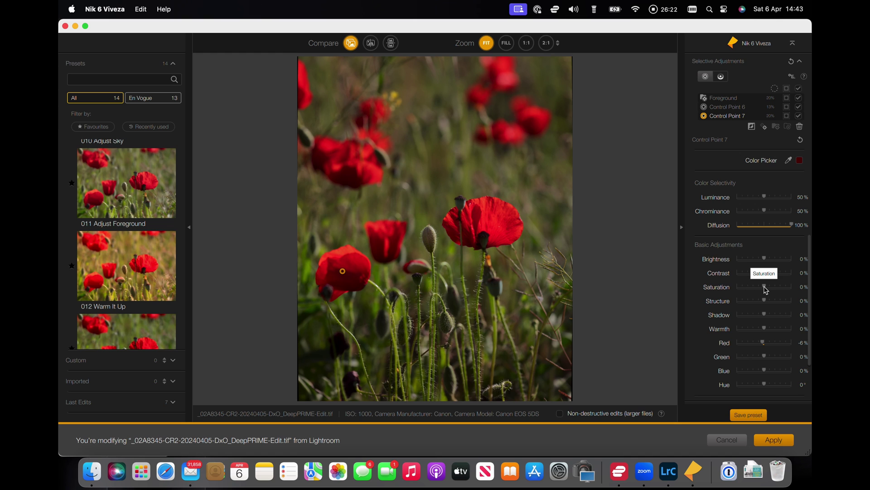
pyautogui.moveTo(765, 290); pyautogui.dragTo(755, 306)
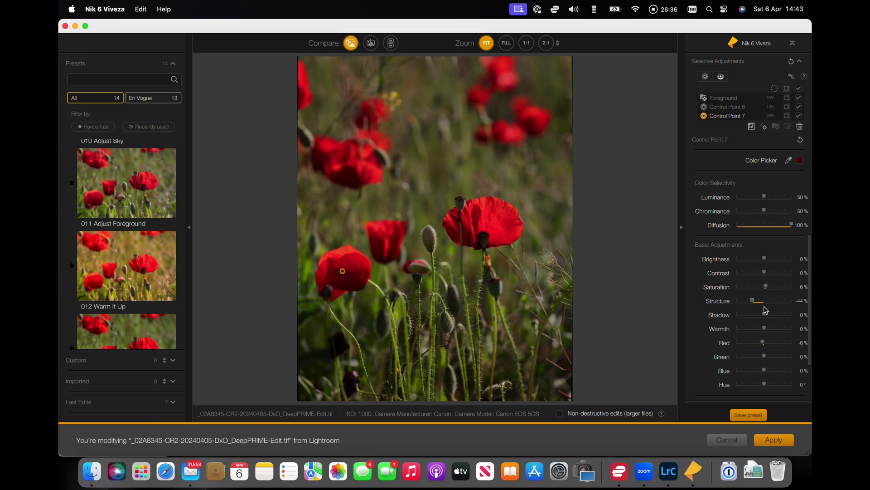
pyautogui.scroll(-5, 763, 316)
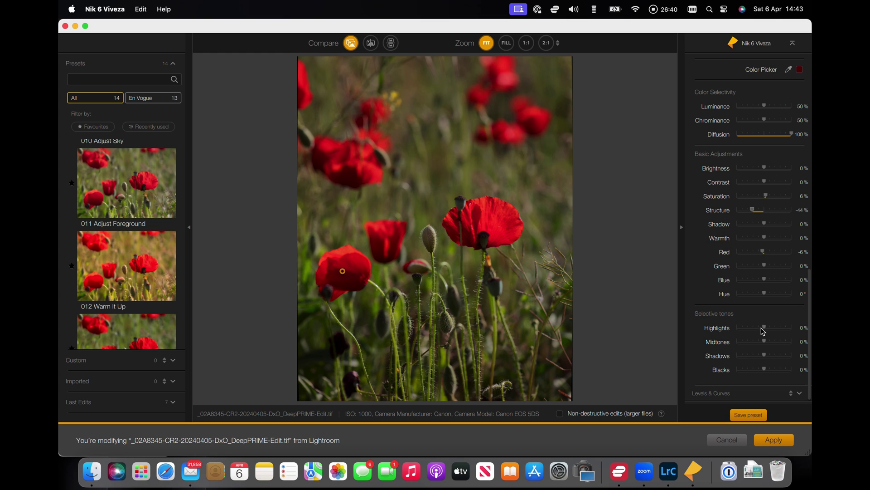
pyautogui.moveTo(765, 327)
pyautogui.mouseDown()
pyautogui.moveTo(755, 329)
pyautogui.moveTo(777, 329)
pyautogui.moveTo(753, 328)
pyautogui.moveTo(776, 330)
pyautogui.moveTo(764, 333)
pyautogui.mouseUp()
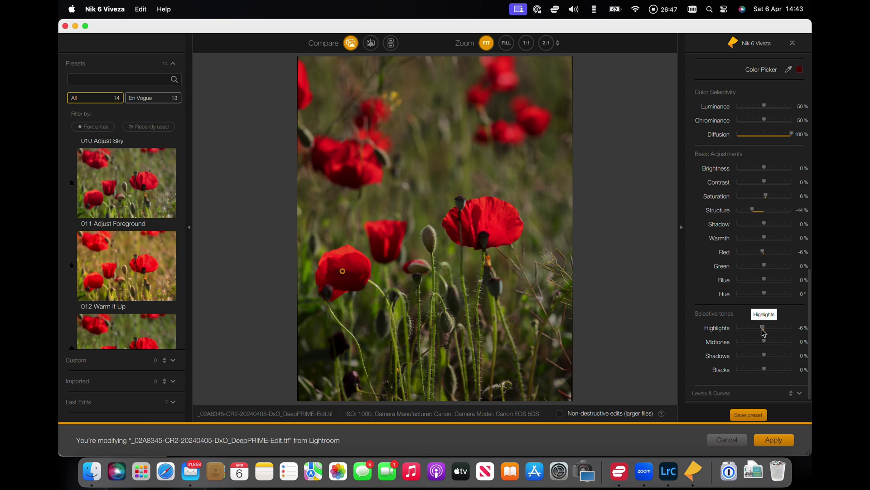
pyautogui.click(637, 244)
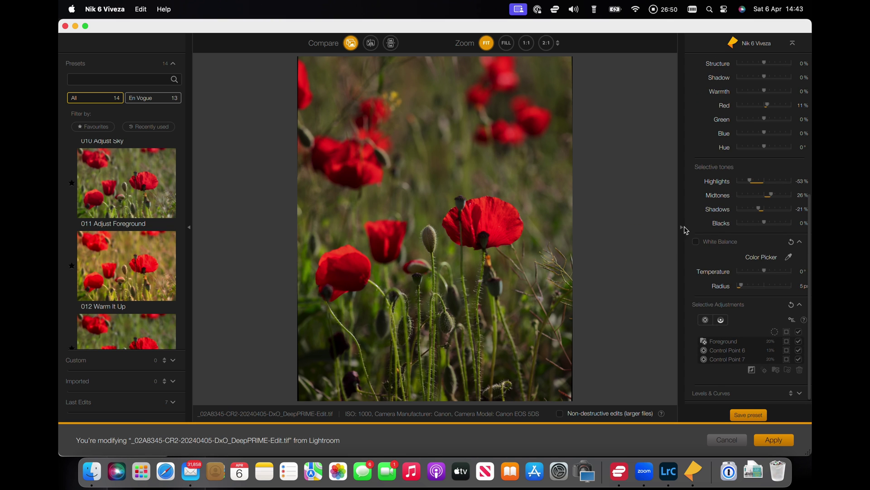
# - Compare the edited photo against the original, returning to the edited view
pyautogui.click(351, 44)
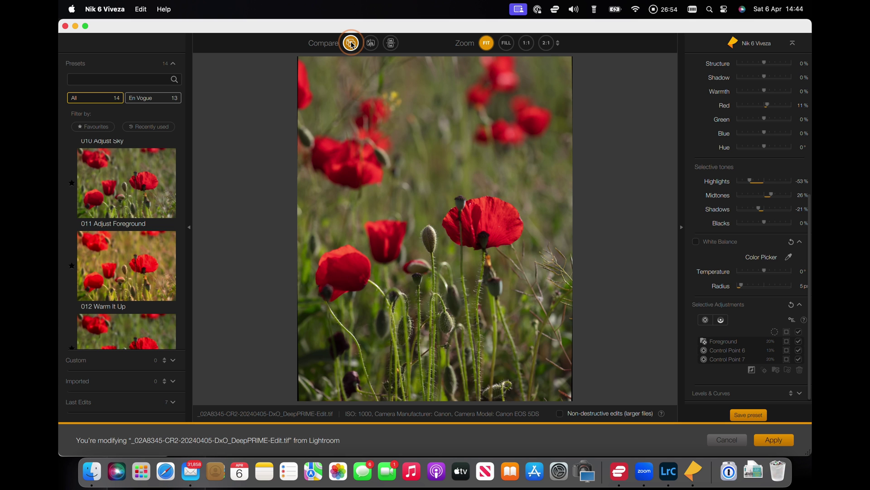
pyautogui.click(352, 44)
pyautogui.click(351, 44)
pyautogui.click(353, 45)
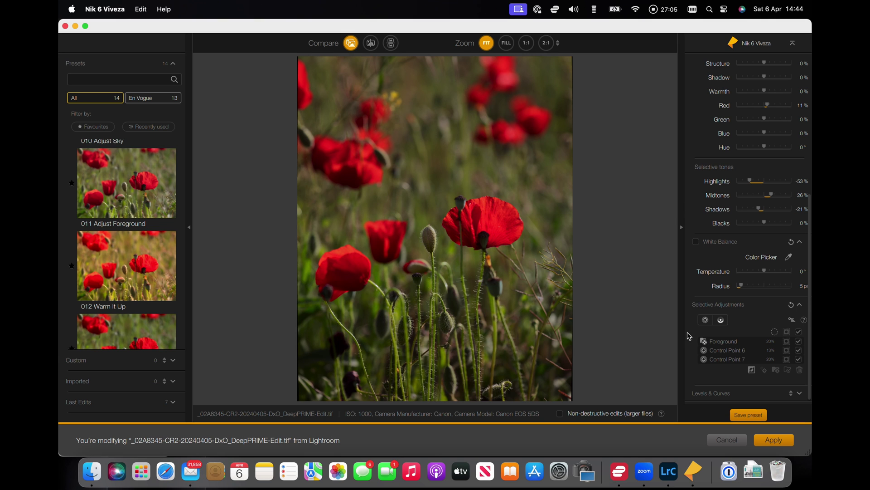
pyautogui.scroll(-1, 701, 336)
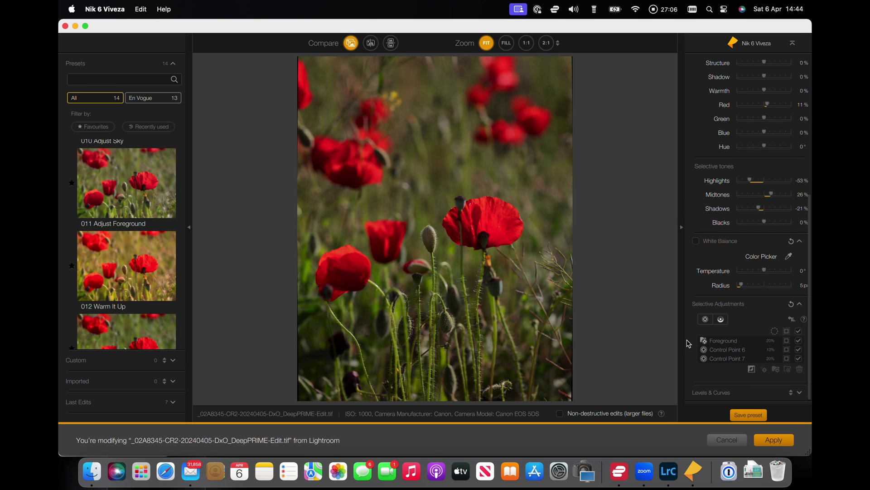
# - Place Control Point 8 on the large poppy: Brightness 26%, Structure 77%, Warmth 11%, Red 13%, slightly larger radius
pyautogui.click(706, 319)
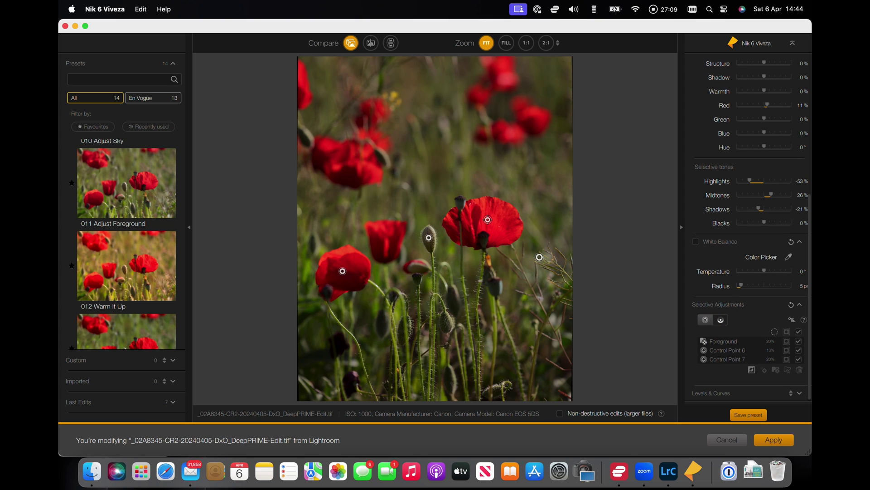
pyautogui.click(485, 222)
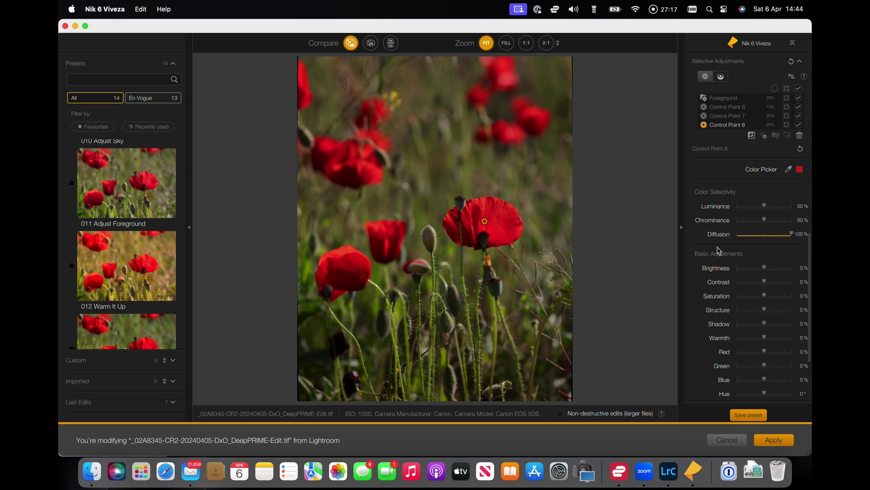
pyautogui.click(764, 269)
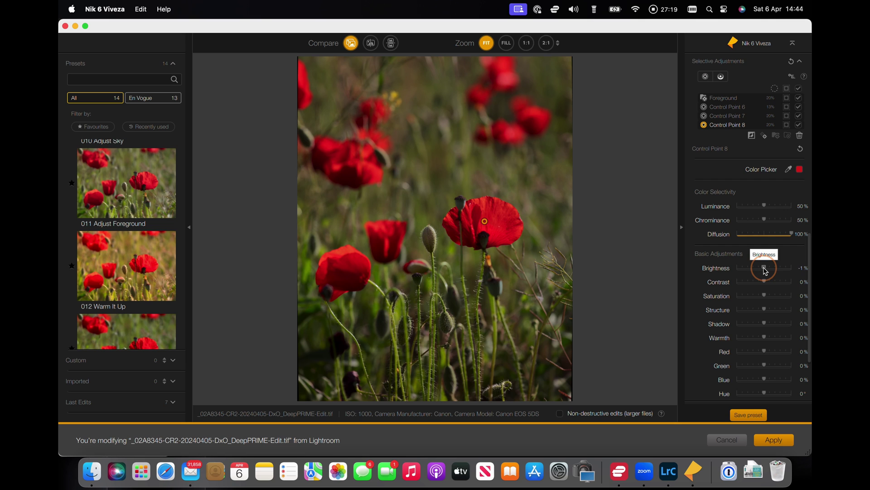
pyautogui.moveTo(766, 271); pyautogui.dragTo(773, 273)
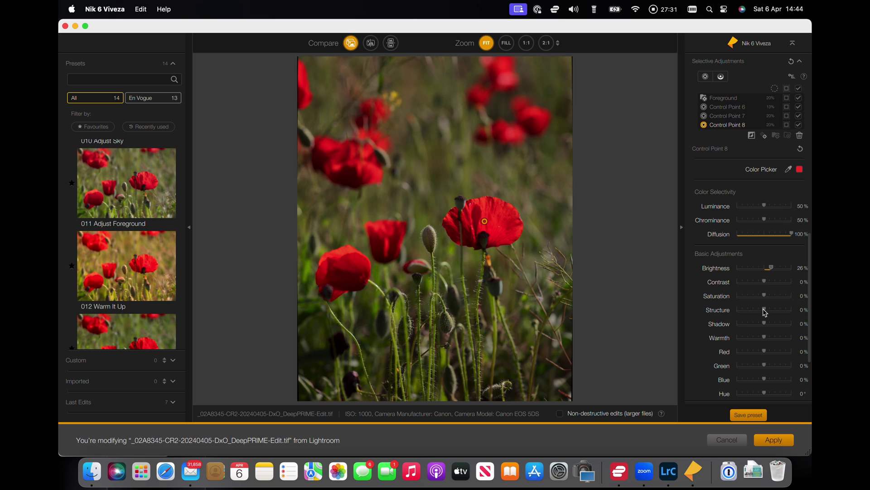
pyautogui.moveTo(765, 311); pyautogui.dragTo(783, 313)
pyautogui.moveTo(765, 339)
pyautogui.mouseDown()
pyautogui.moveTo(744, 344)
pyautogui.moveTo(769, 347)
pyautogui.mouseUp()
pyautogui.moveTo(765, 351); pyautogui.dragTo(768, 352)
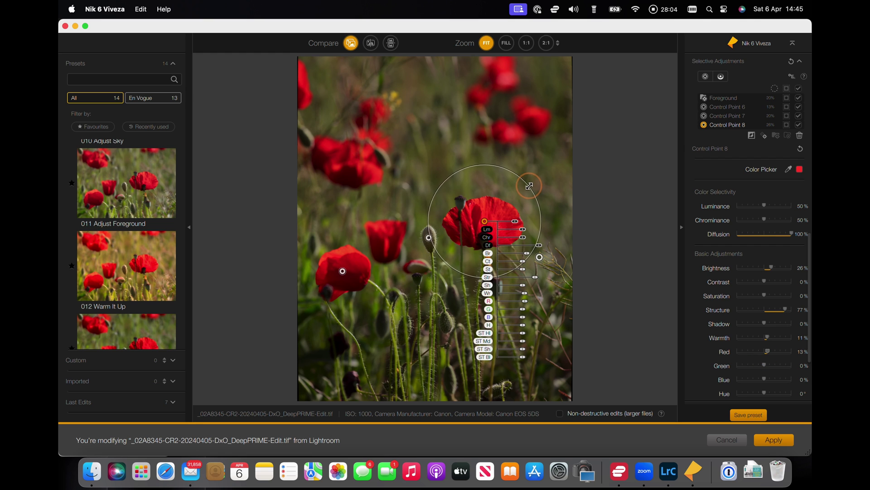
pyautogui.moveTo(525, 186); pyautogui.dragTo(523, 190)
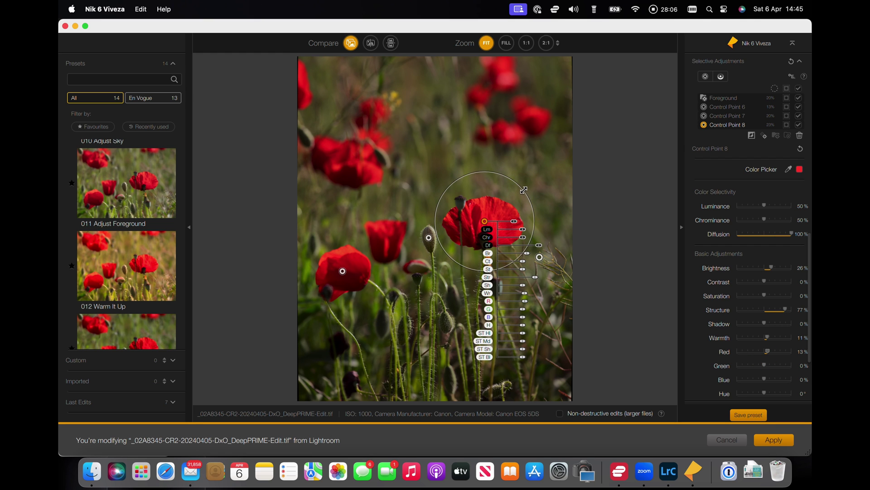
# - Deselect the control point, compare the edit against the original, then zoom the photo to FILL
pyautogui.click(599, 247)
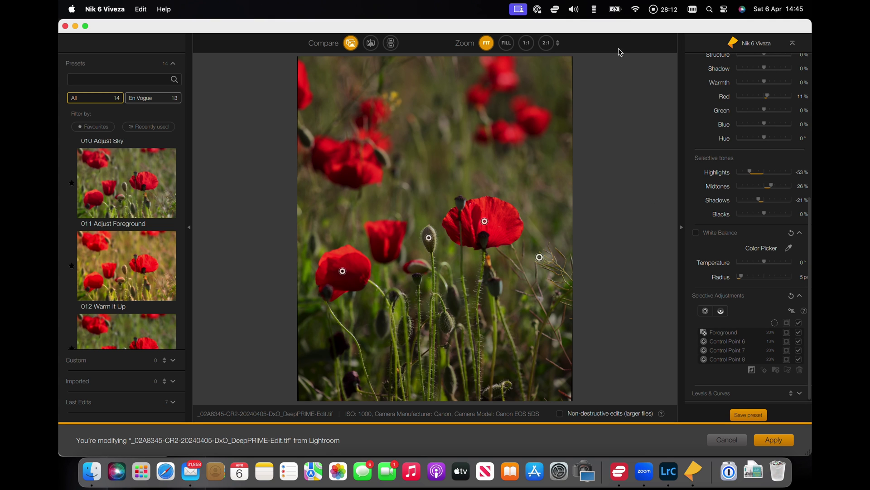
pyautogui.click(351, 44)
pyautogui.click(352, 43)
pyautogui.click(351, 43)
pyautogui.click(506, 43)
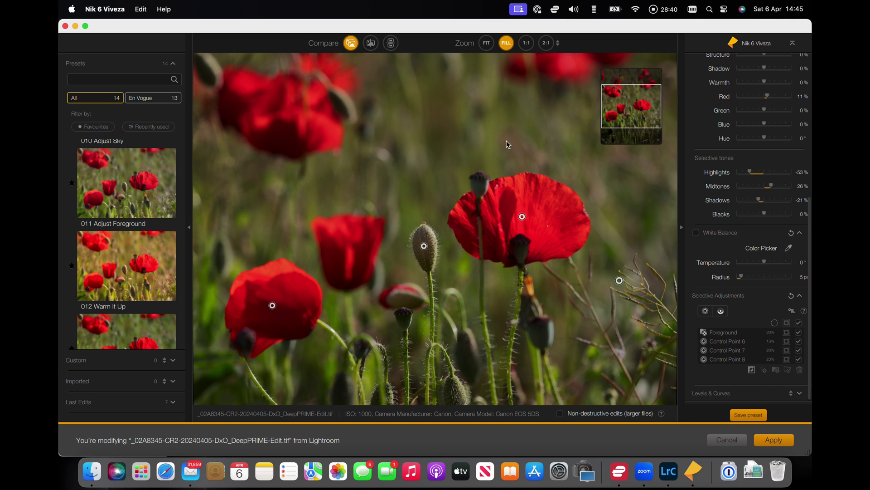
pyautogui.click(351, 44)
# - Apply the Viveza edits, then compare the original DNG with the new -Edit.tif in the filmstrip
pyautogui.click(773, 440)
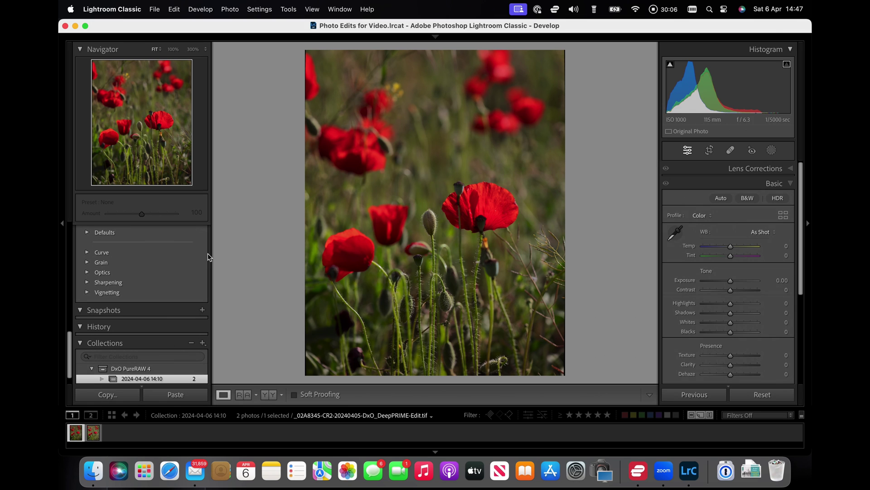
pyautogui.click(93, 436)
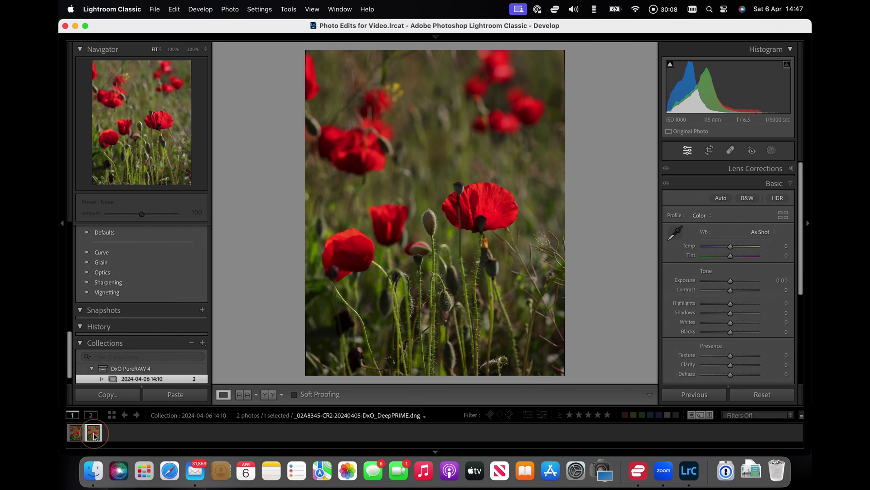
pyautogui.click(76, 434)
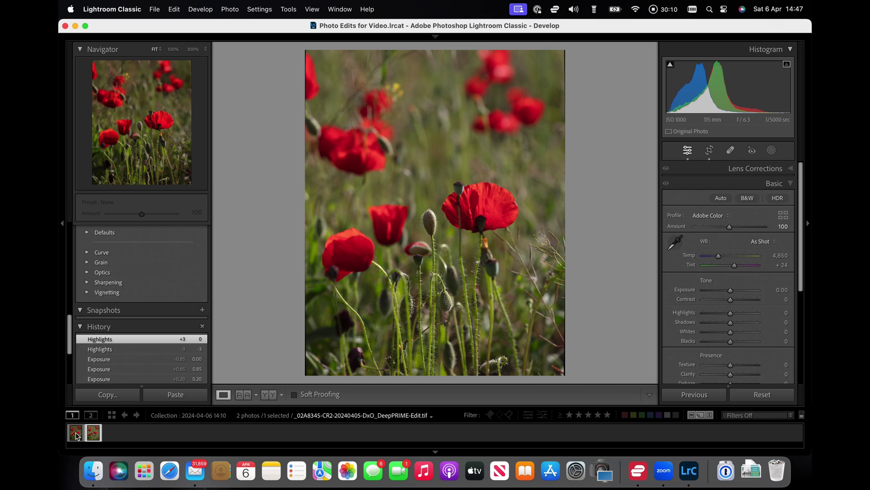